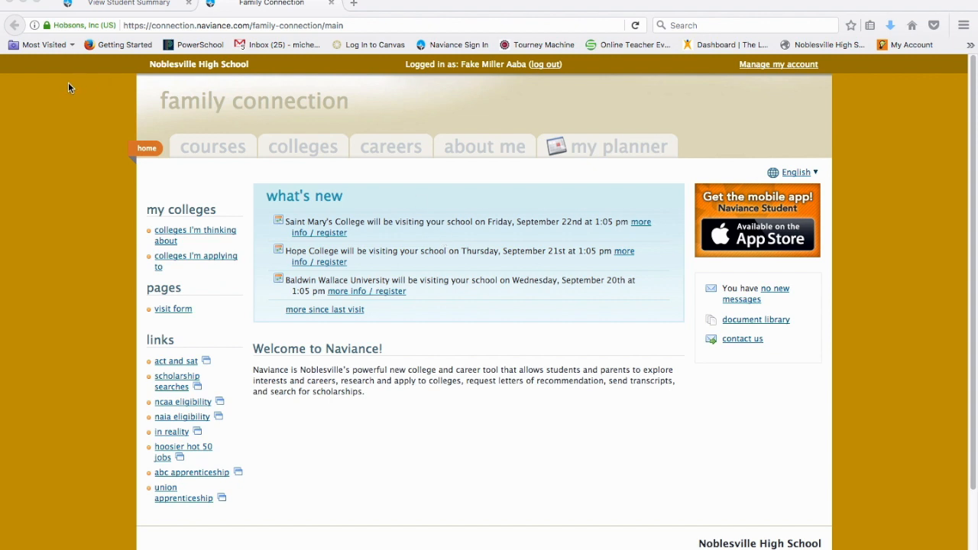
# - Open the page for managing course plans under Courses
pyautogui.click(214, 149)
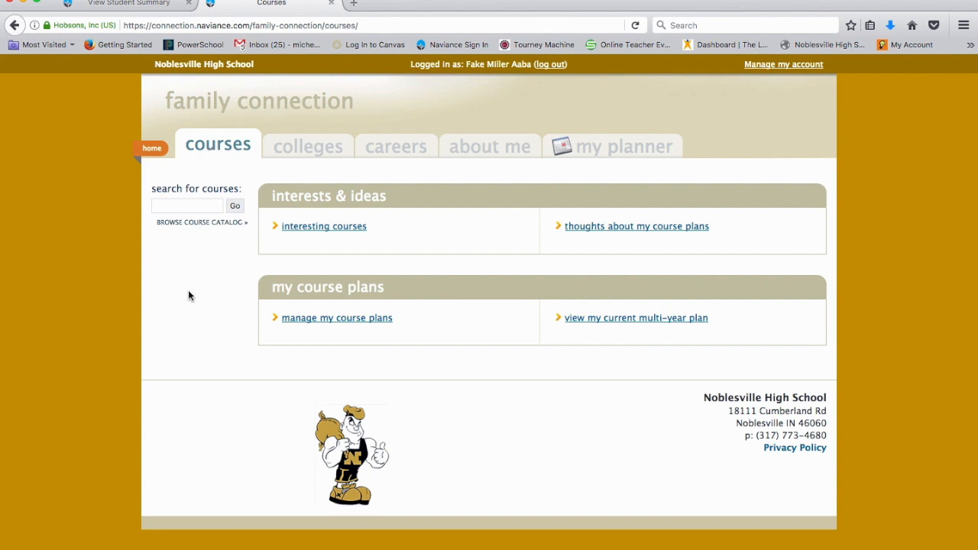
pyautogui.click(365, 318)
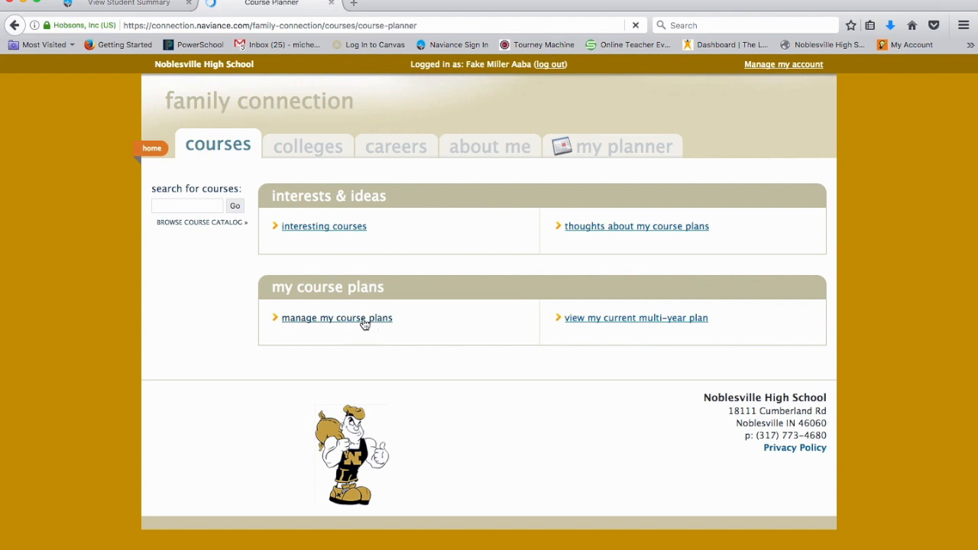
pyautogui.scroll(-2, 364, 322)
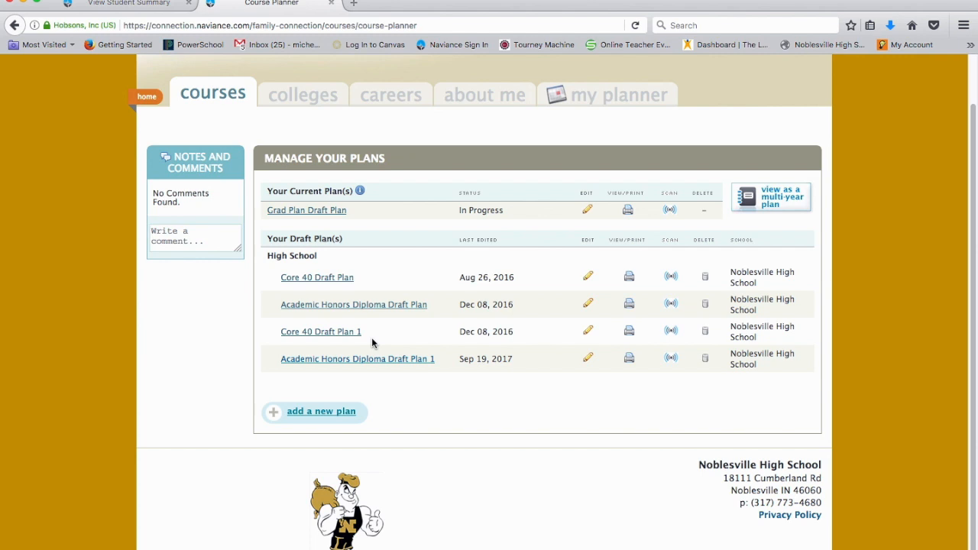
# - Create a new draft plan from scratch and choose the Core 40 plan type
pyautogui.click(321, 412)
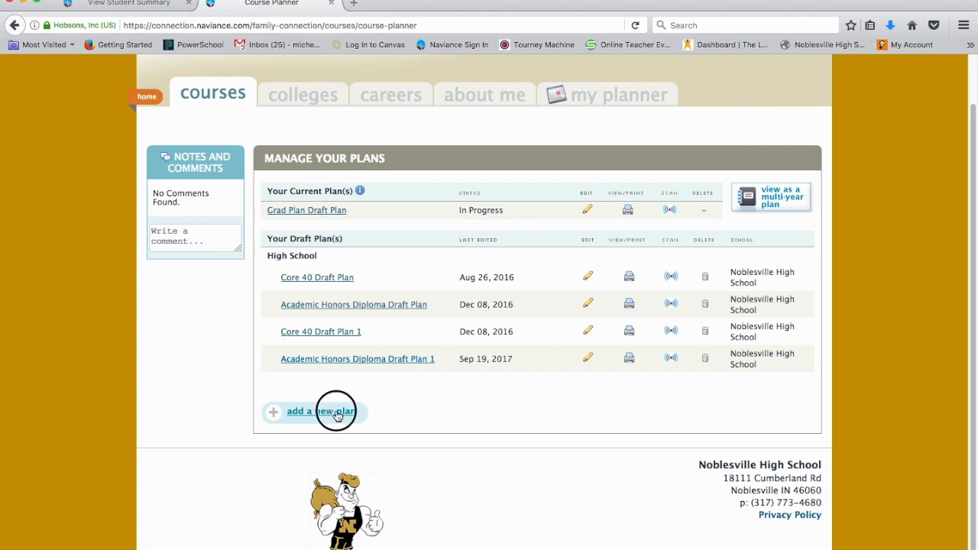
pyautogui.scroll(-1, 338, 415)
pyautogui.scroll(-1, 338, 416)
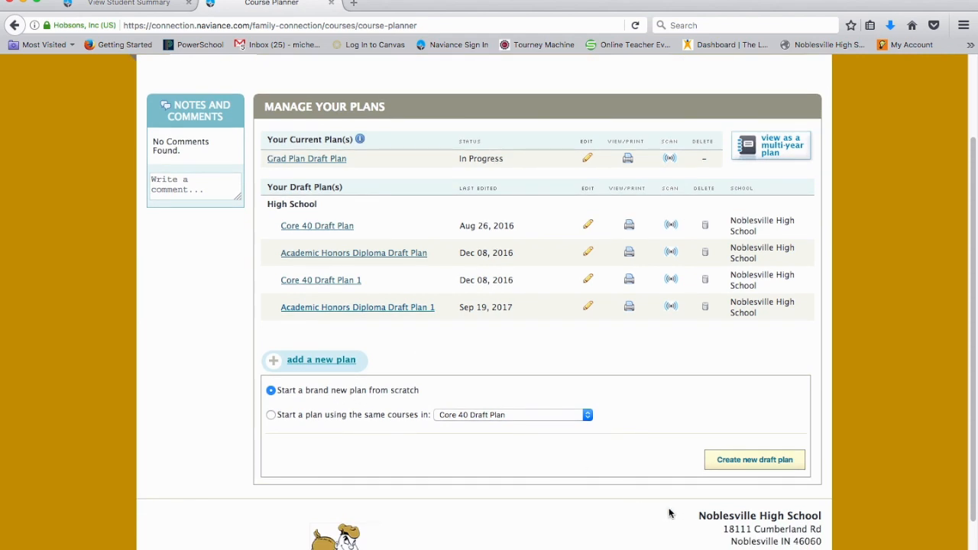
pyautogui.click(740, 461)
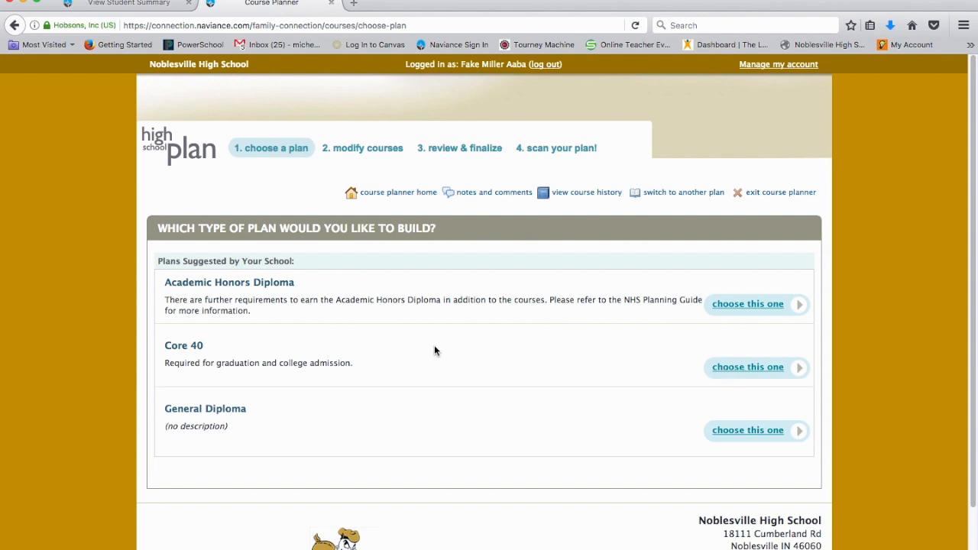
pyautogui.click(768, 370)
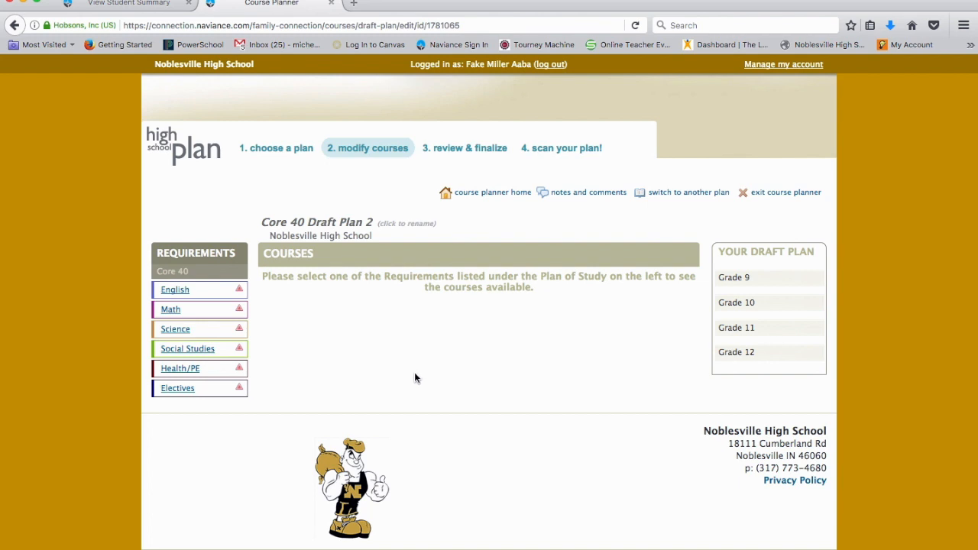
# - Rename the draft plan to the teacher's name followed by 's Grad Plan 2017 and save it
pyautogui.click(360, 222)
pyautogui.moveTo(359, 225); pyautogui.dragTo(209, 228)
pyautogui.press('BackSpace')
pyautogui.write('Mrs')
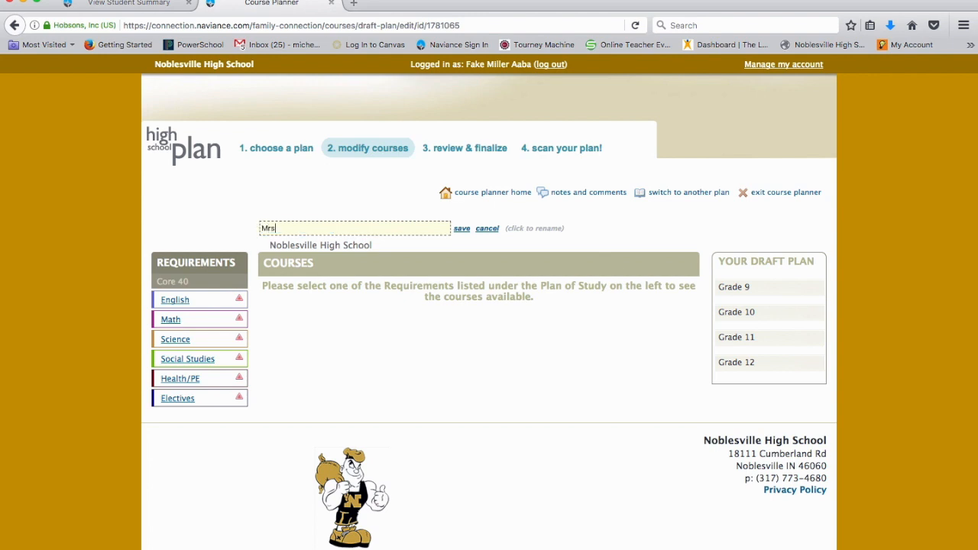
pyautogui.write('. Clarke')
pyautogui.write("'s Grad PL")
pyautogui.write('a')
pyautogui.press('BackSpace')
pyautogui.press('BackSpace')
pyautogui.write('lan 2017')
pyautogui.click(461, 228)
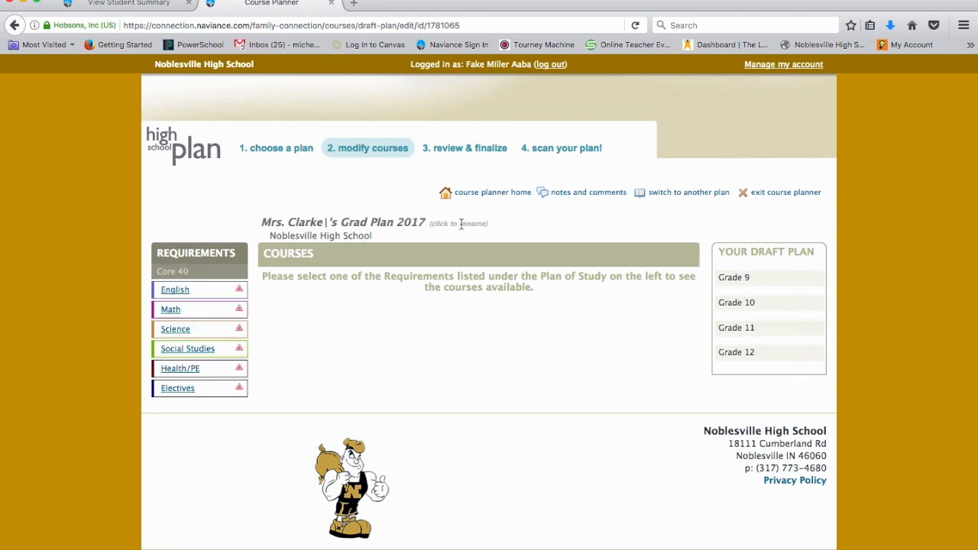
# - Try to correct the apostrophe in the plan name and save it
pyautogui.click(462, 224)
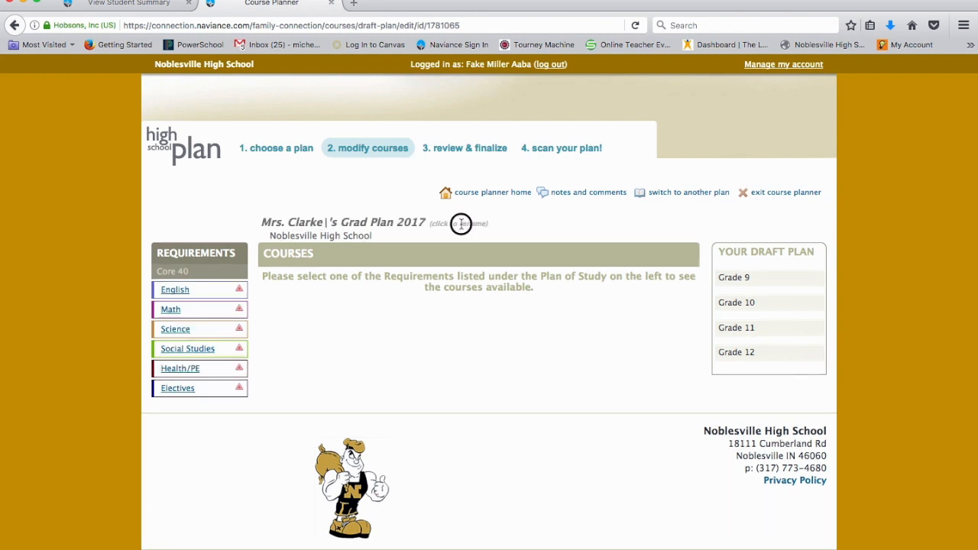
pyautogui.click(330, 222)
pyautogui.click(304, 228)
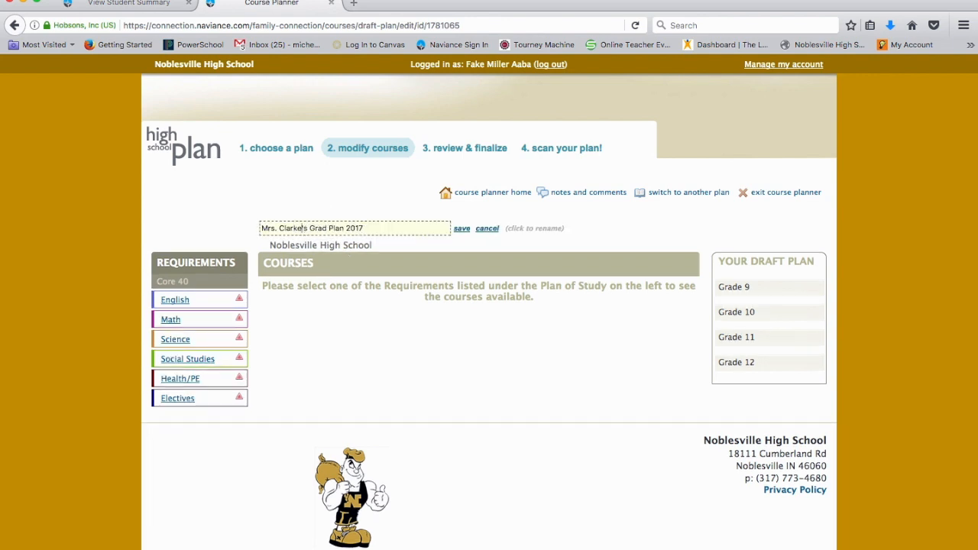
pyautogui.click(461, 228)
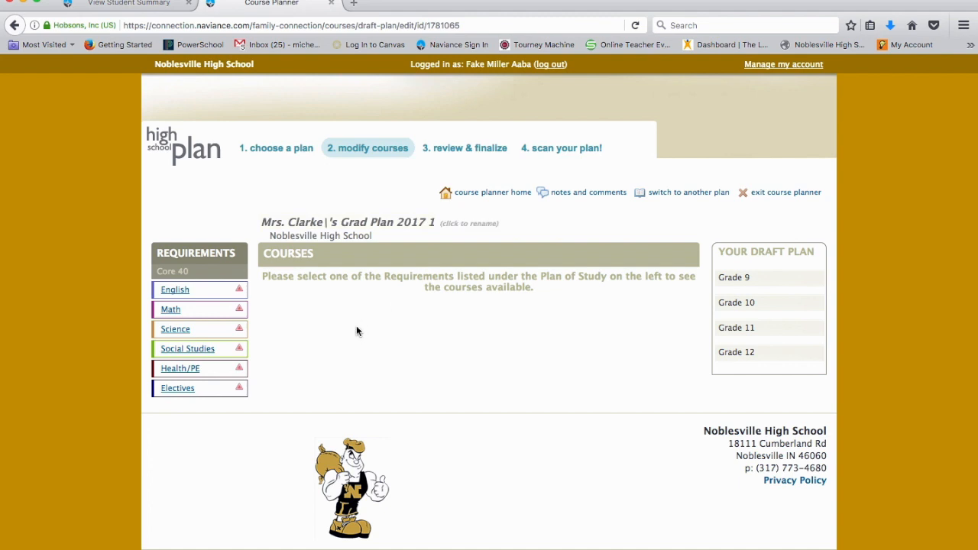
# - Remove the stray character from the plan name and save the corrected name
pyautogui.click(424, 221)
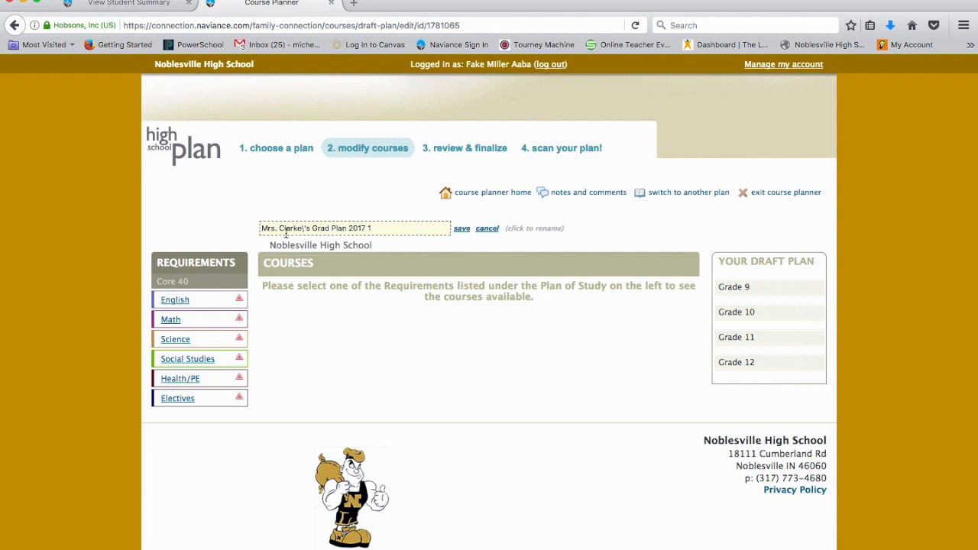
pyautogui.click(307, 228)
pyautogui.press('BackSpace')
pyautogui.click(369, 228)
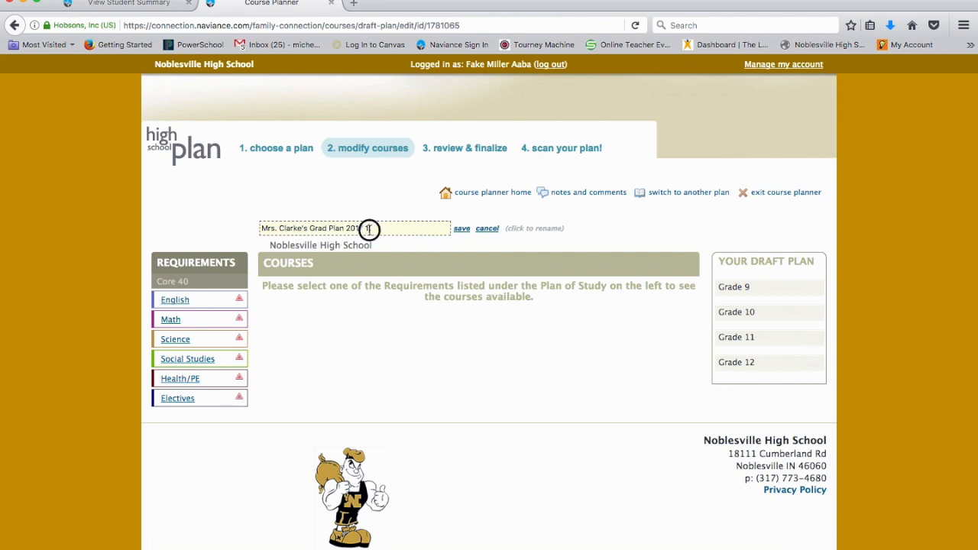
pyautogui.click(461, 229)
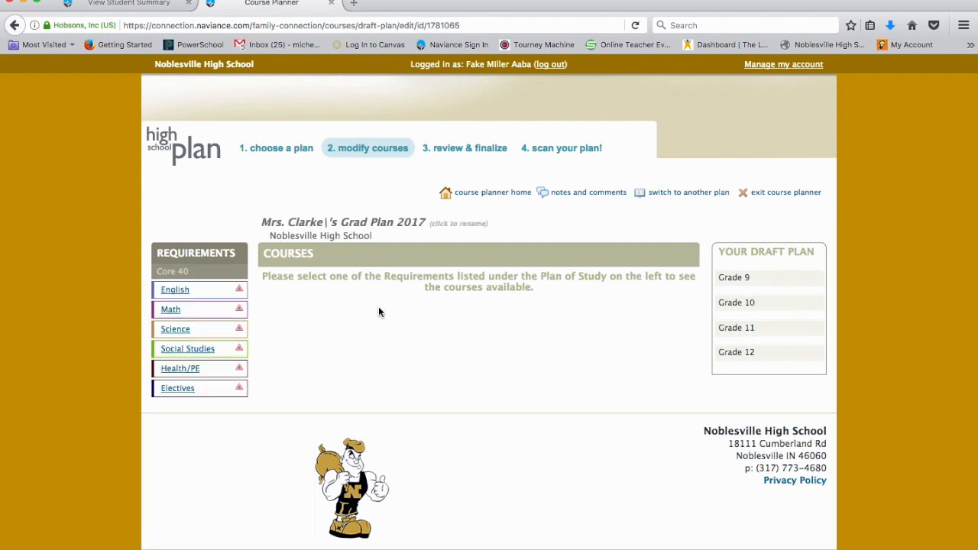
# - Open the English requirement and review the course options offered for each grade
pyautogui.click(177, 293)
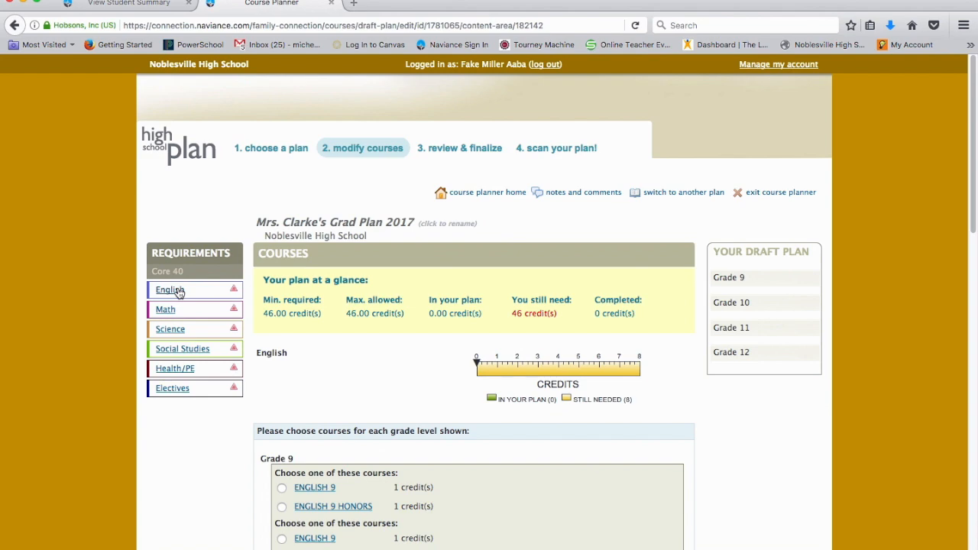
pyautogui.scroll(-5, 381, 373)
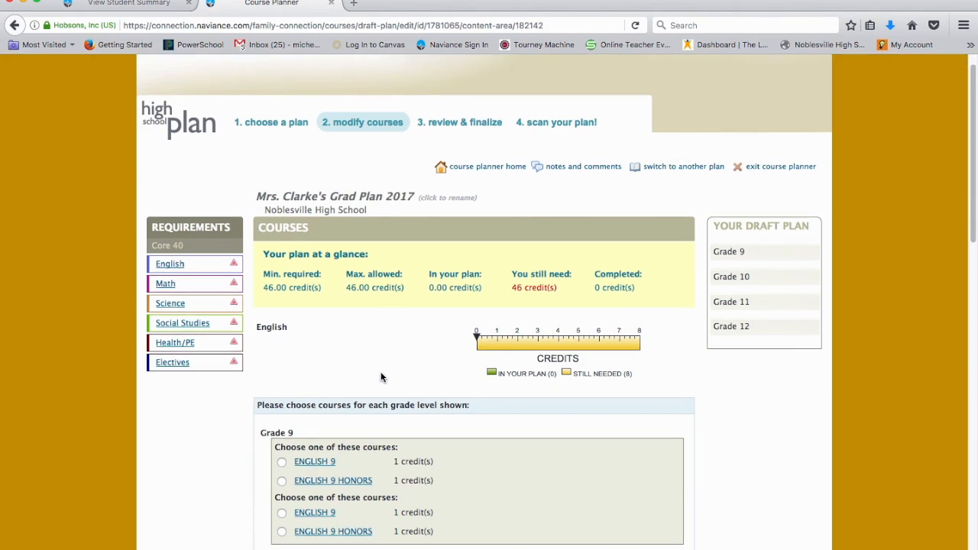
pyautogui.scroll(-1, 380, 372)
pyautogui.scroll(4, 381, 371)
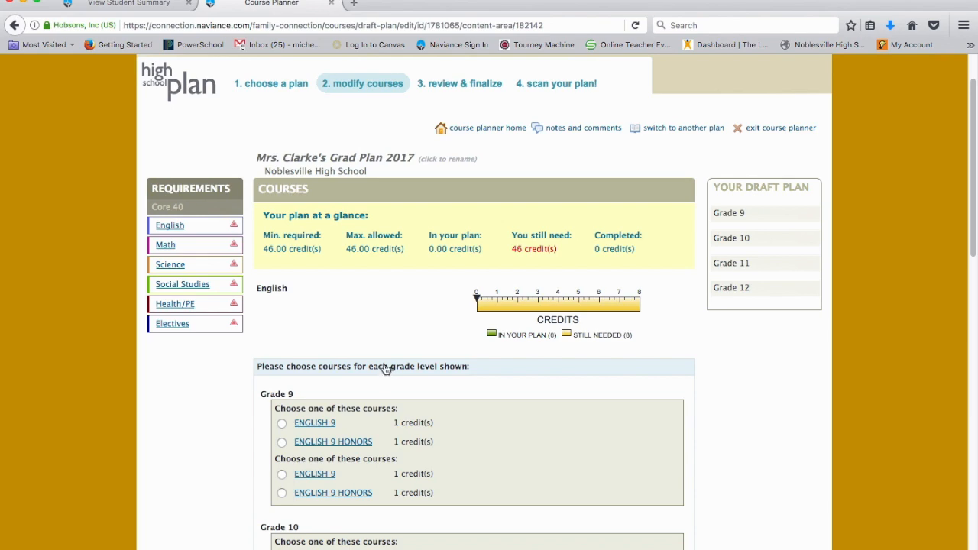
pyautogui.scroll(-9, 386, 369)
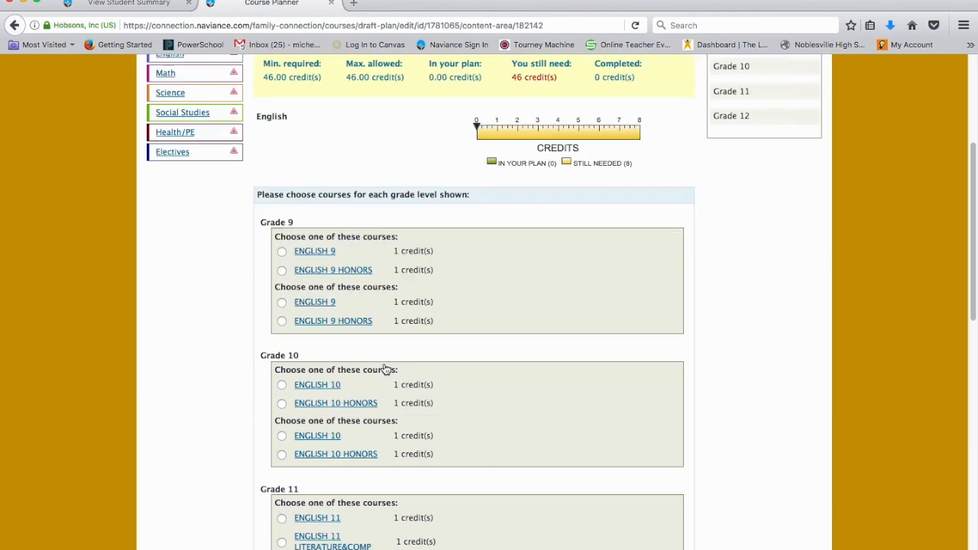
pyautogui.scroll(10, 386, 369)
pyautogui.scroll(-8, 386, 369)
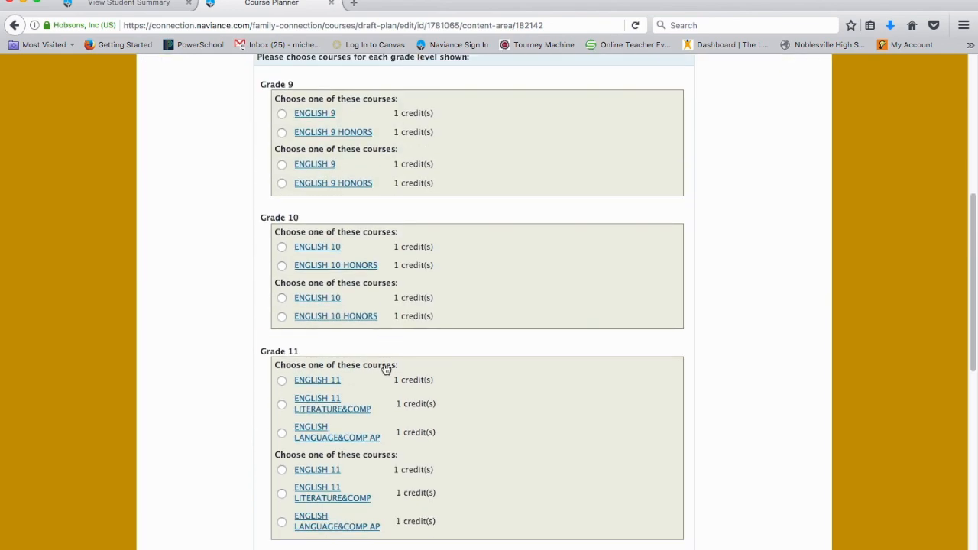
pyautogui.scroll(6, 385, 369)
pyautogui.scroll(-4, 384, 362)
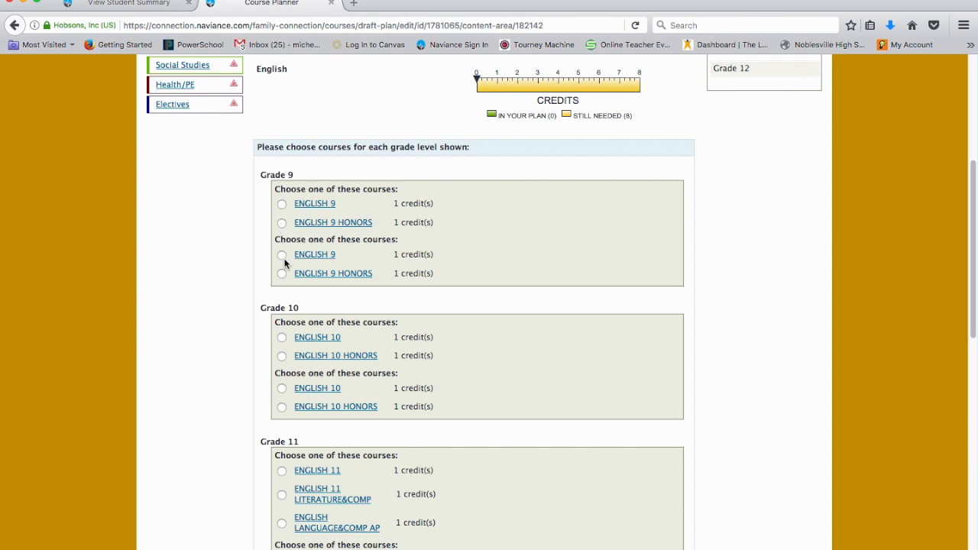
pyautogui.scroll(-1, 281, 280)
pyautogui.scroll(-3, 280, 281)
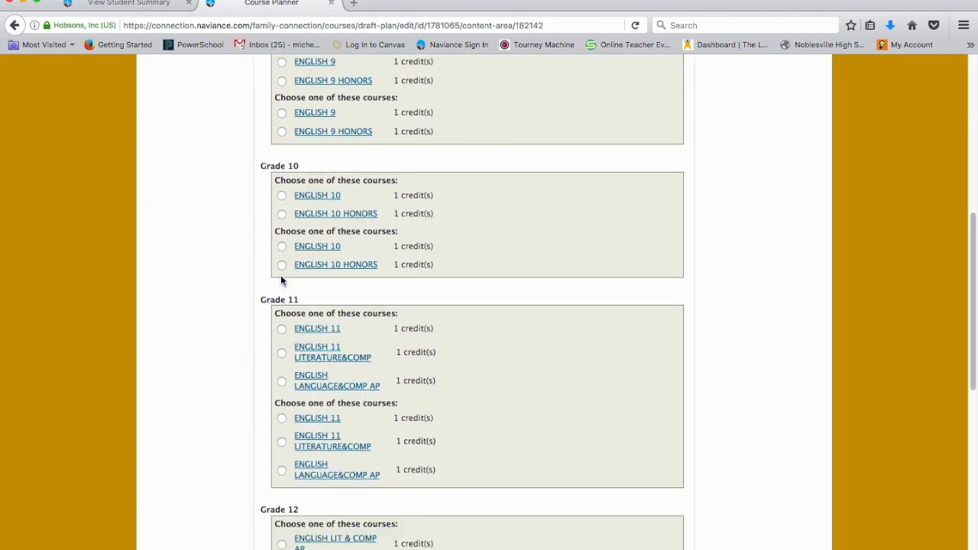
pyautogui.scroll(-2, 280, 280)
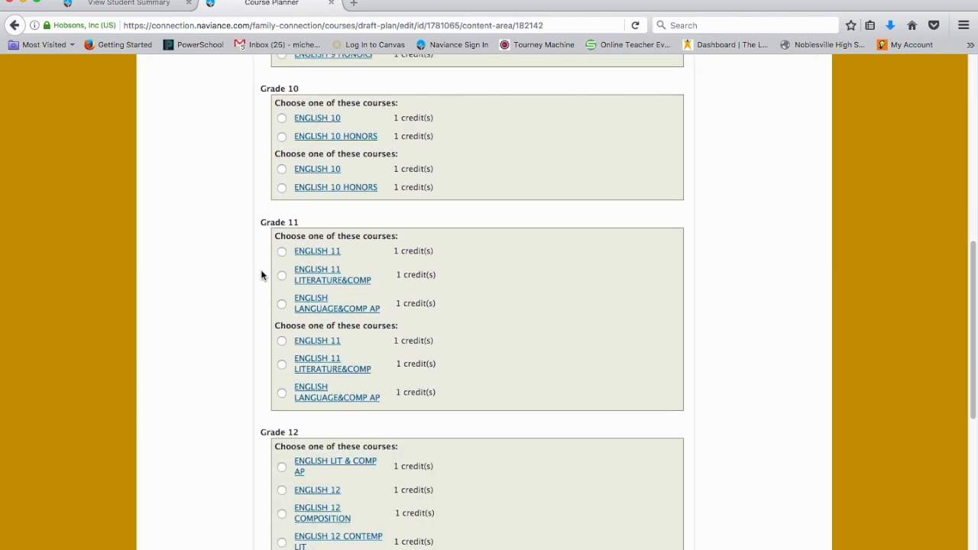
pyautogui.scroll(-3, 260, 276)
pyautogui.scroll(1, 255, 281)
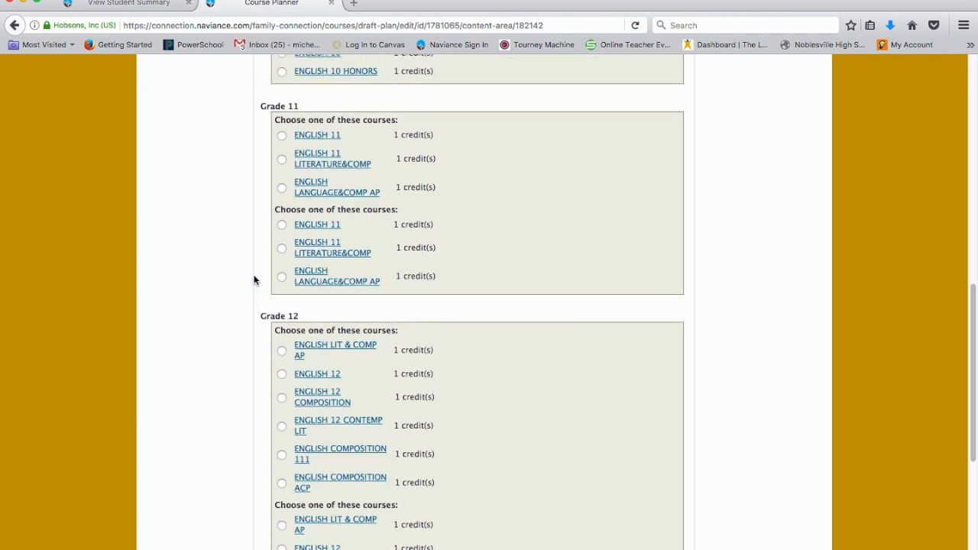
pyautogui.scroll(-6, 240, 314)
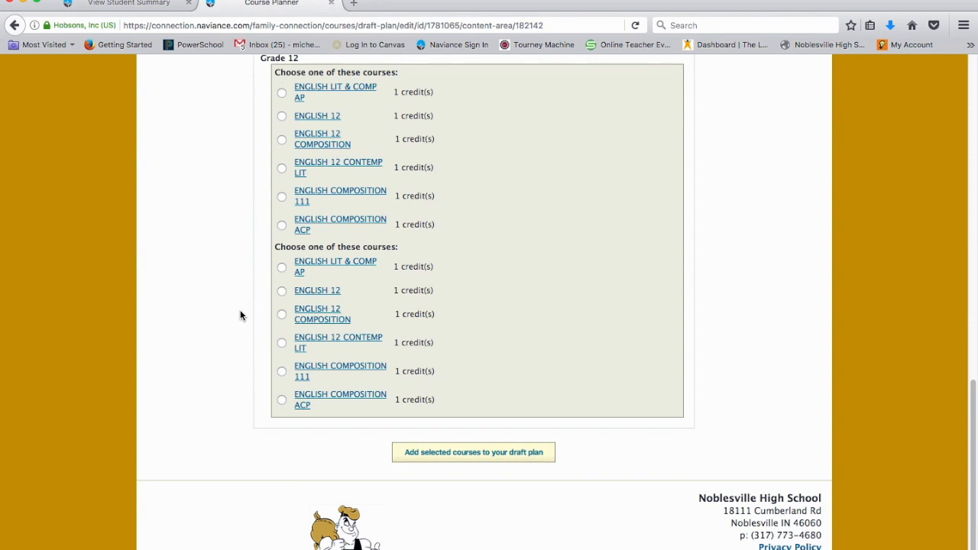
pyautogui.scroll(15, 240, 316)
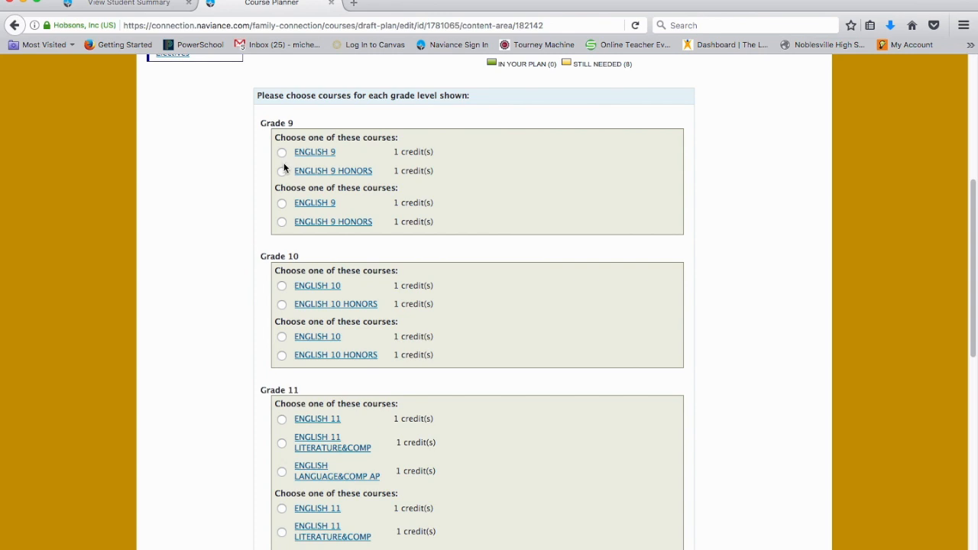
# - Select ENGLISH 9 for both Grade 9 choices and ENGLISH 10 for both Grade 10 choices
pyautogui.click(281, 153)
pyautogui.click(281, 286)
pyautogui.scroll(-1, 281, 287)
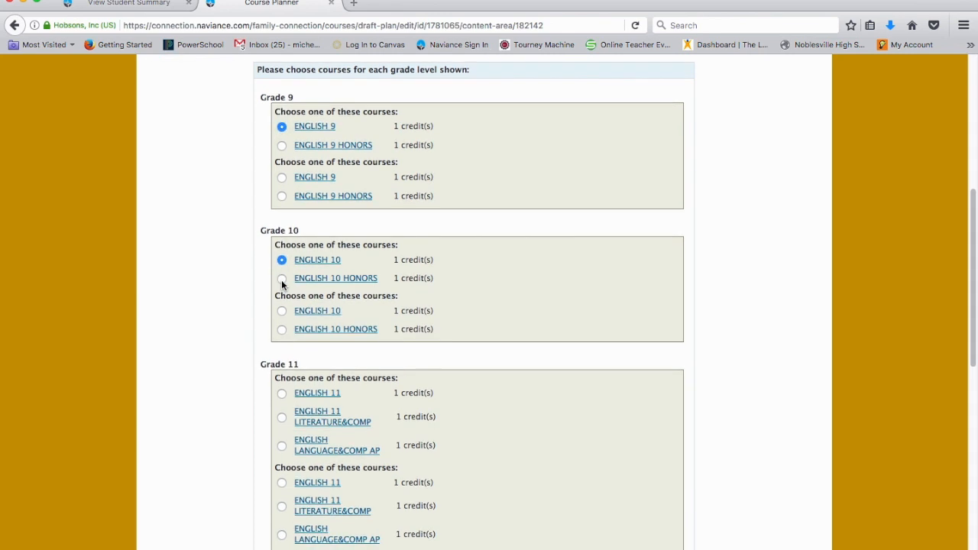
pyautogui.click(281, 178)
pyautogui.scroll(-5, 280, 176)
pyautogui.click(280, 169)
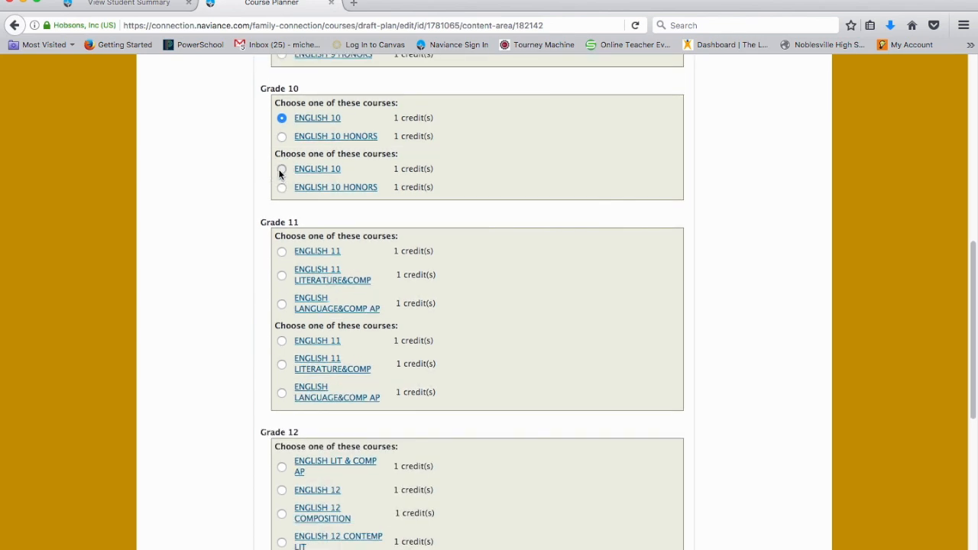
# - Select ENGLISH 11 LITERATURE&COMP for both Grade 11 choices, plus ENGLISH 12 CONTEMP LIT and ENGLISH 12 COMPOSITION for Grade 12
pyautogui.scroll(-1, 285, 240)
pyautogui.scroll(-3, 286, 239)
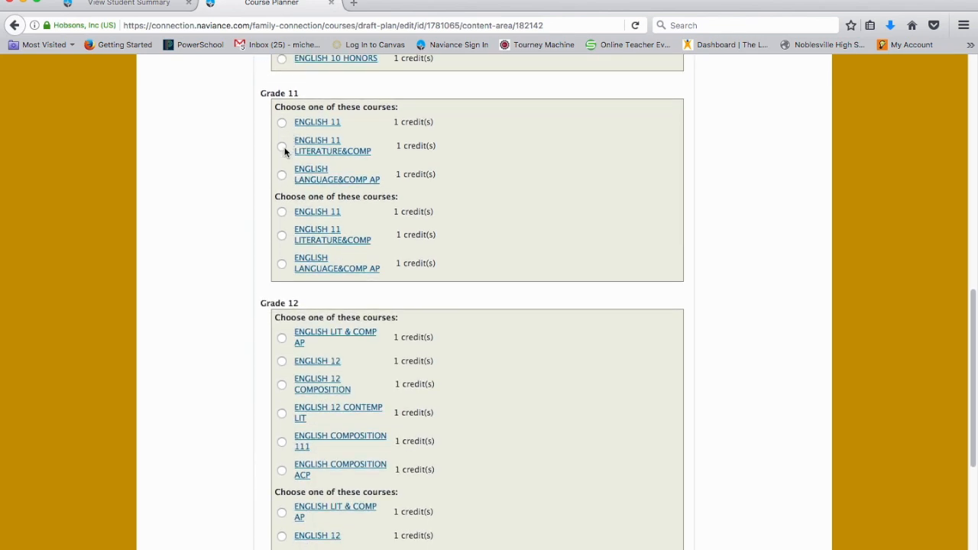
pyautogui.click(281, 146)
pyautogui.click(284, 237)
pyautogui.scroll(-5, 201, 234)
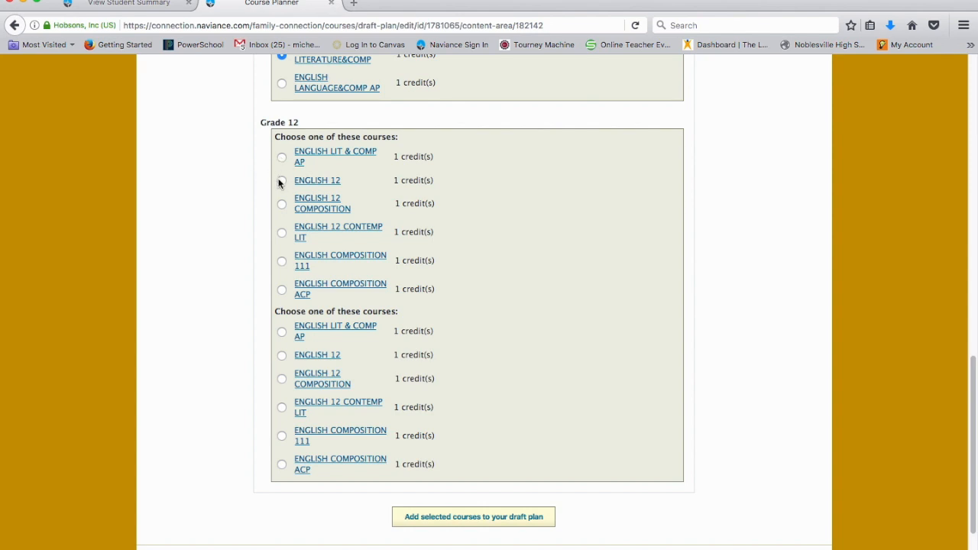
pyautogui.click(282, 233)
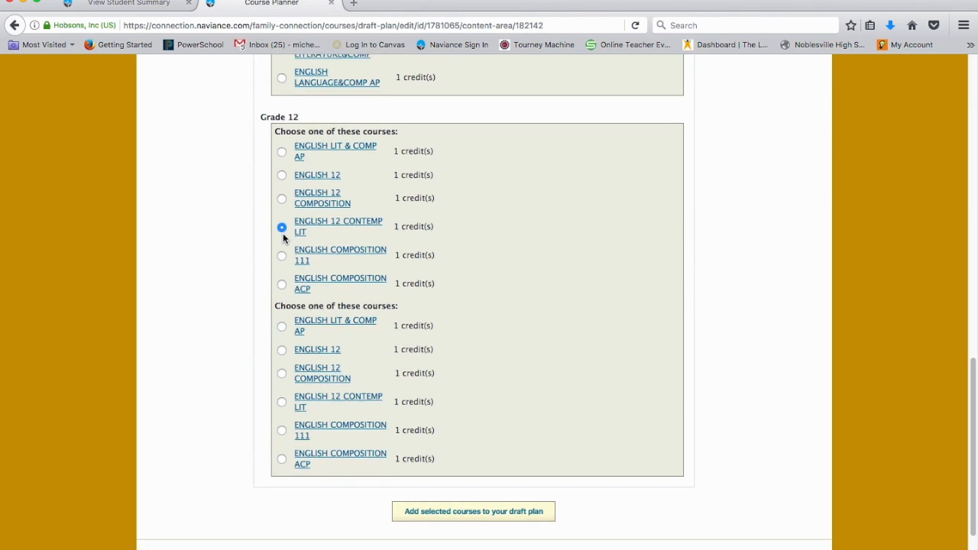
pyautogui.scroll(-3, 283, 234)
pyautogui.click(283, 304)
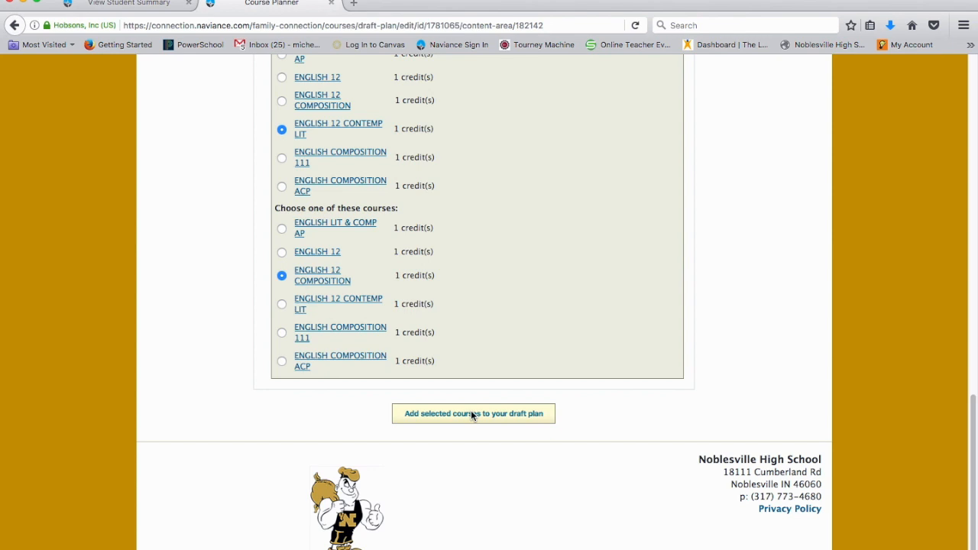
# - Add the selected English courses to the draft plan, keeping each course's assigned grade
pyautogui.scroll(3, 497, 325)
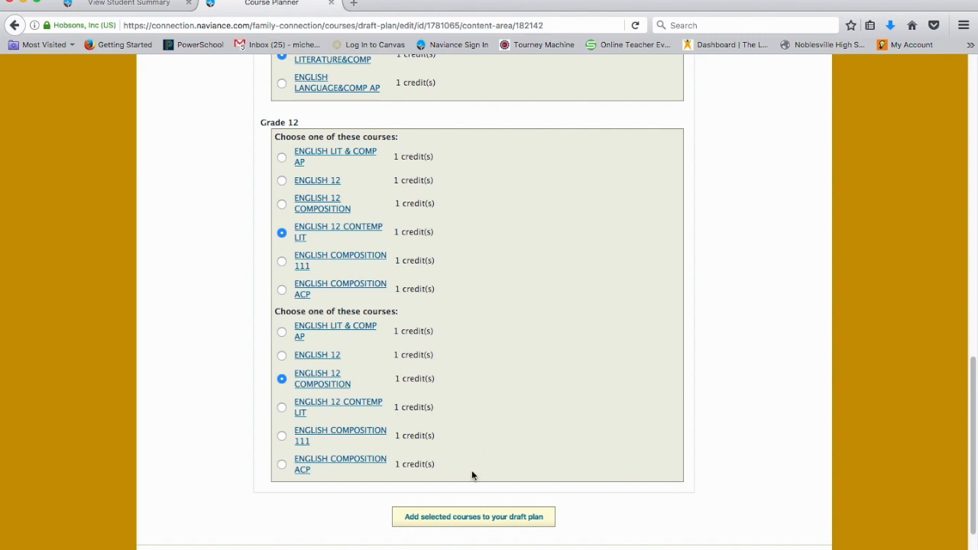
pyautogui.scroll(7, 468, 397)
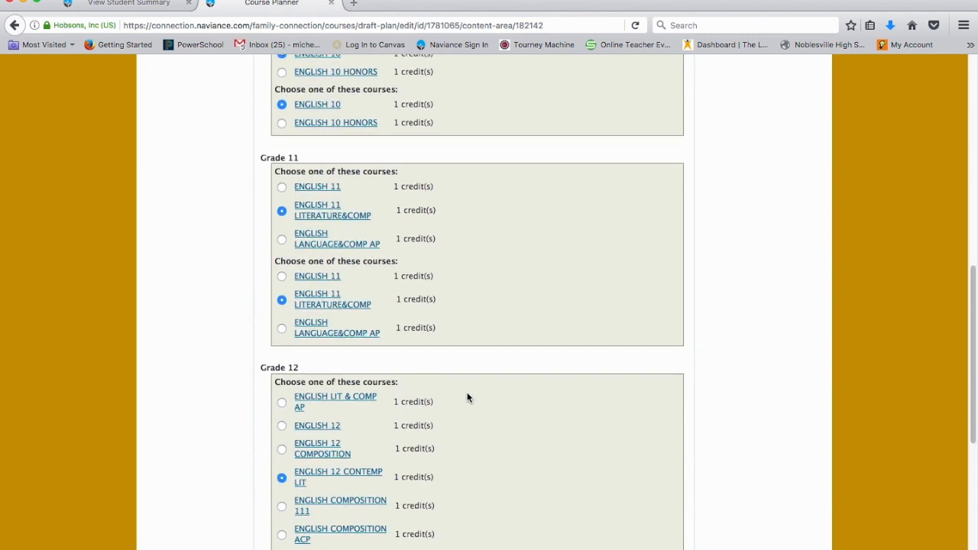
pyautogui.scroll(-8, 468, 397)
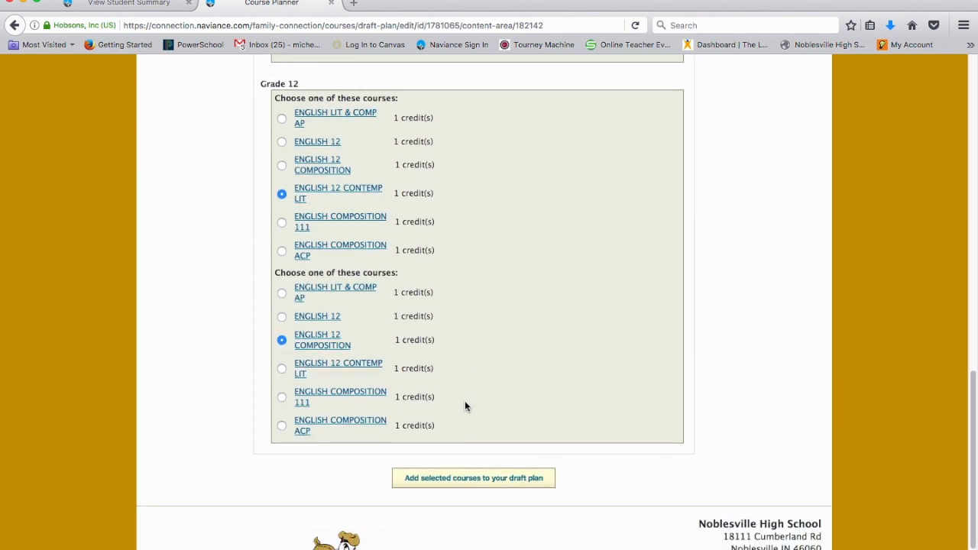
pyautogui.click(464, 477)
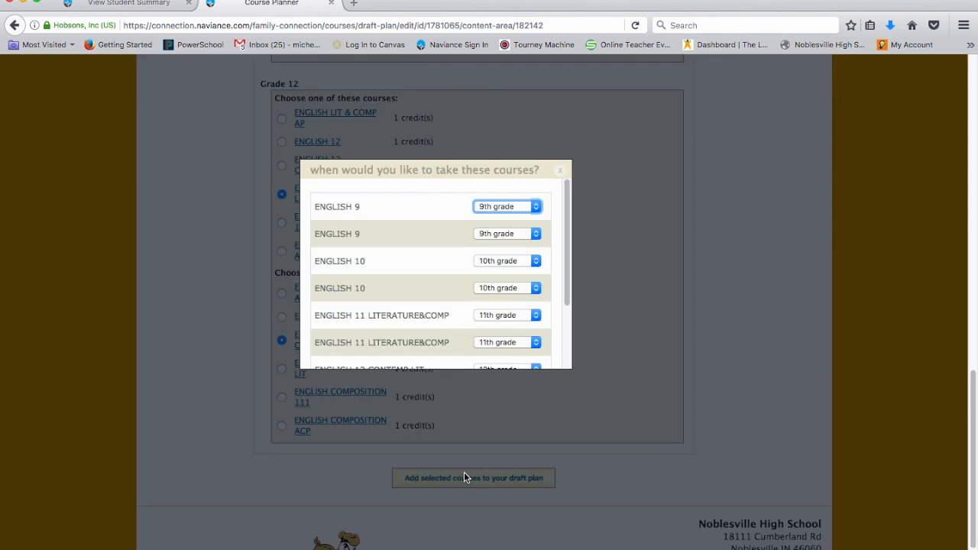
pyautogui.scroll(-3, 389, 297)
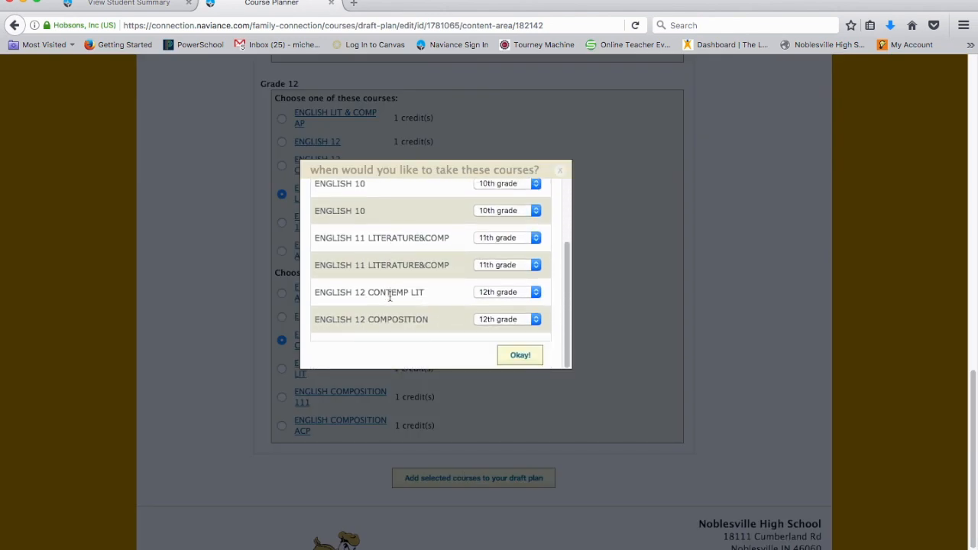
pyautogui.click(520, 356)
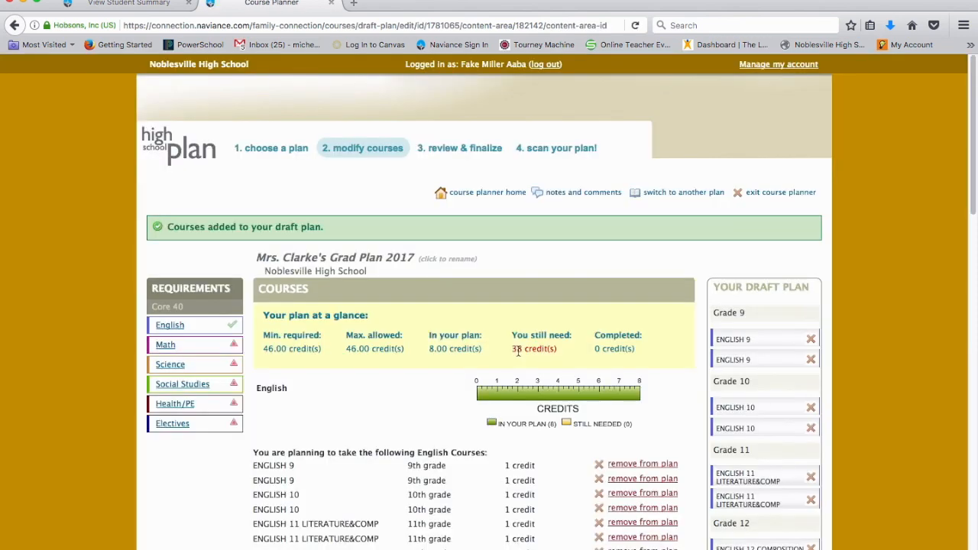
# - Open the Math requirement and select ALGEBRA I for both Grade 9 choices
pyautogui.scroll(-5, 489, 351)
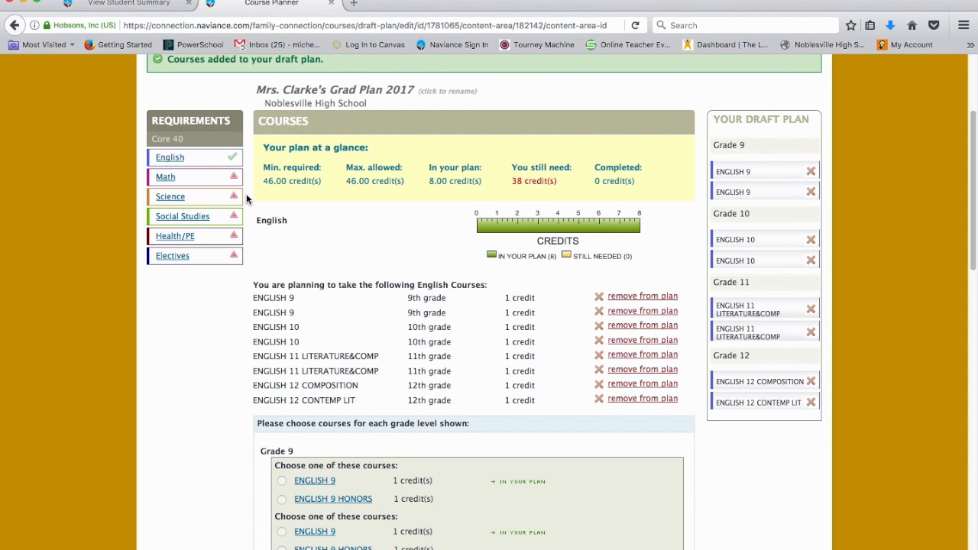
pyautogui.scroll(-1, 237, 130)
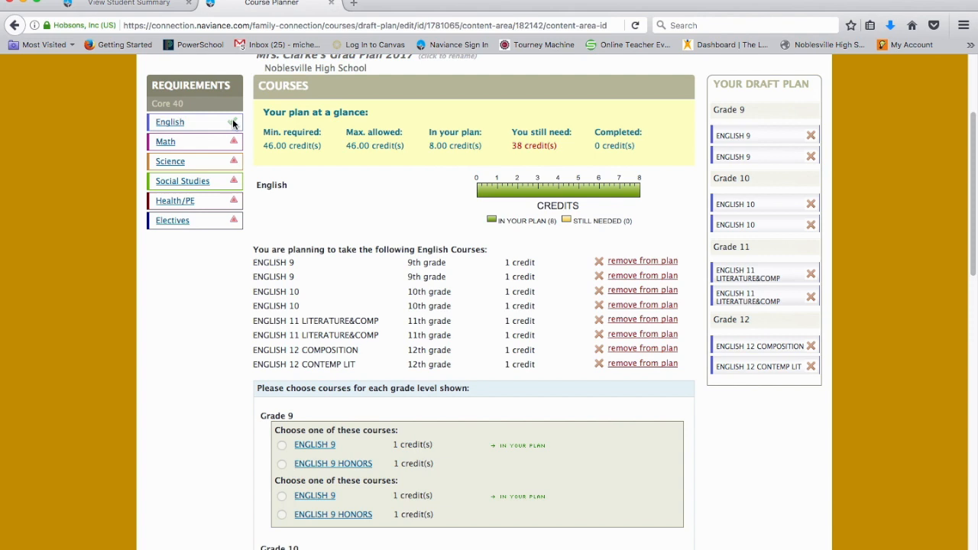
pyautogui.click(166, 144)
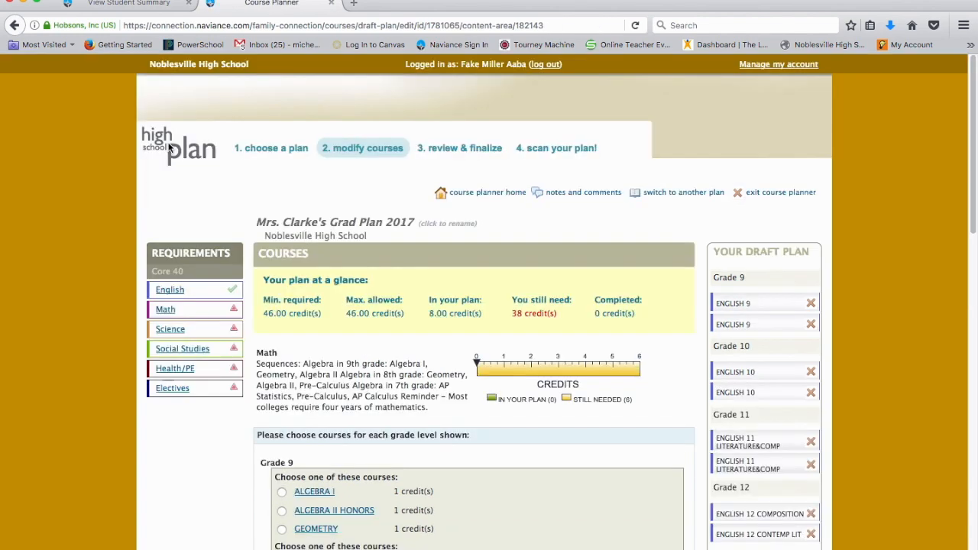
pyautogui.scroll(-3, 425, 285)
pyautogui.scroll(-1, 426, 285)
pyautogui.click(283, 183)
pyautogui.click(283, 252)
# - Select GEOMETRY for both Grade 10 choices and ALGEBRA II for both Grade 11 choices
pyautogui.scroll(-3, 284, 254)
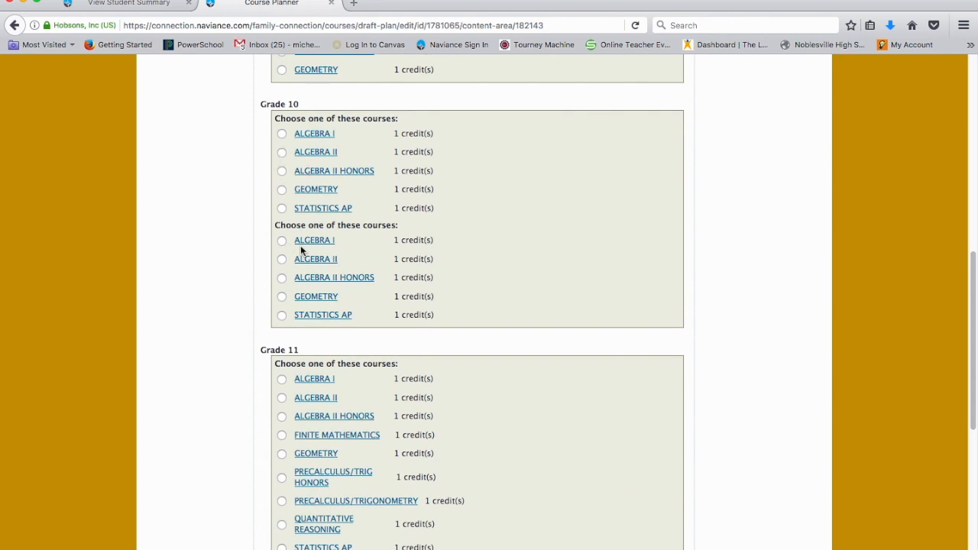
pyautogui.click(281, 190)
pyautogui.click(282, 297)
pyautogui.scroll(-4, 284, 300)
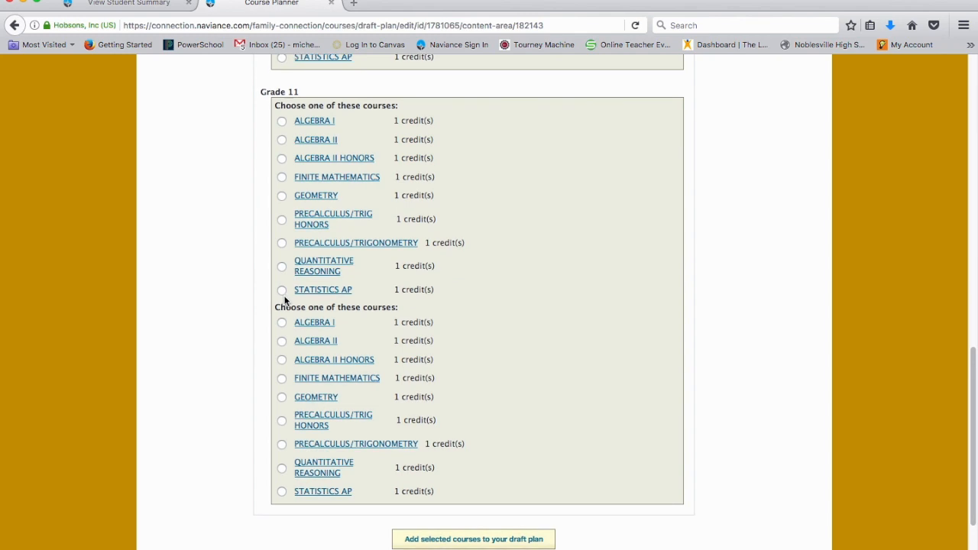
pyautogui.click(282, 140)
pyautogui.click(282, 340)
# - Add the selected math courses to the draft plan, confirming their grades
pyautogui.scroll(-2, 280, 342)
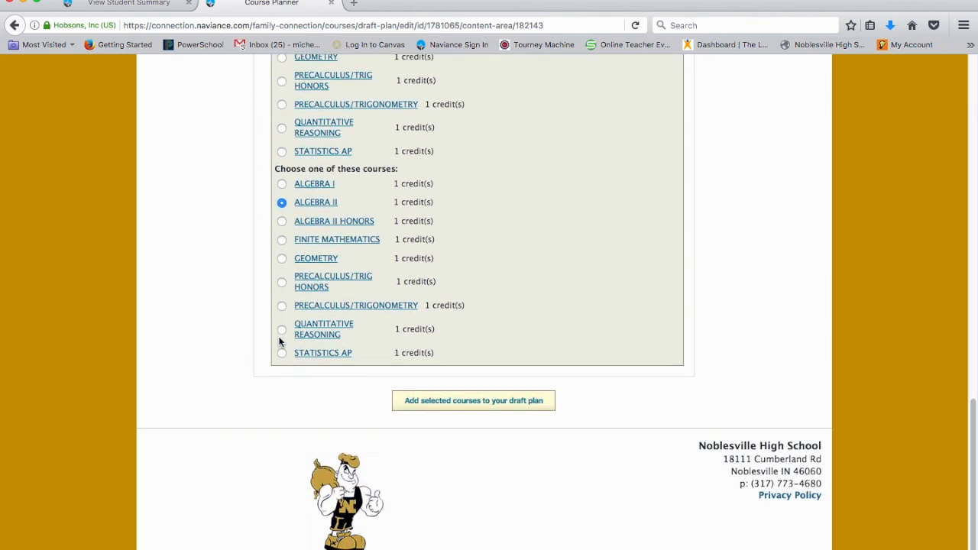
pyautogui.click(488, 401)
pyautogui.scroll(-1, 435, 330)
pyautogui.click(519, 356)
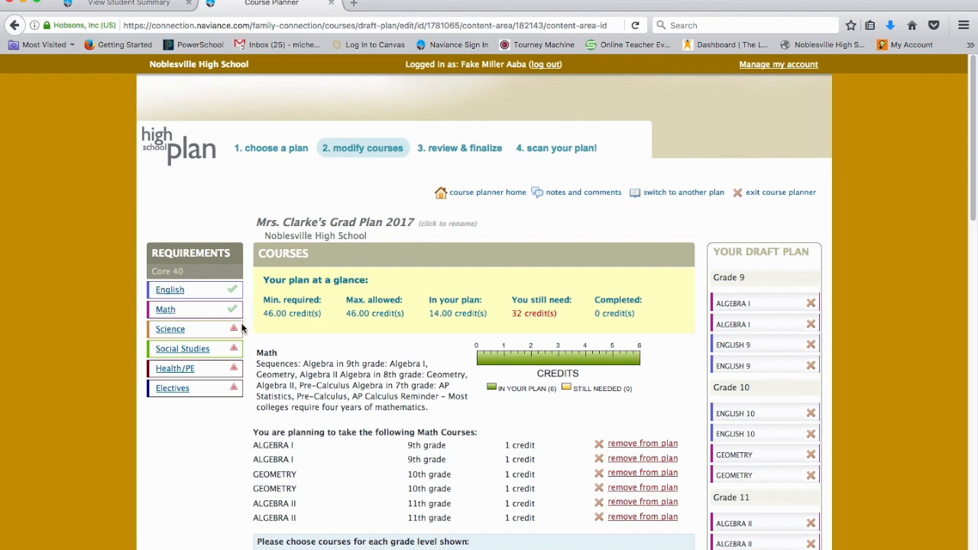
# - Open the Science requirement and select BIOLOGY I (L) for both Grade 9 choices
pyautogui.scroll(-3, 375, 345)
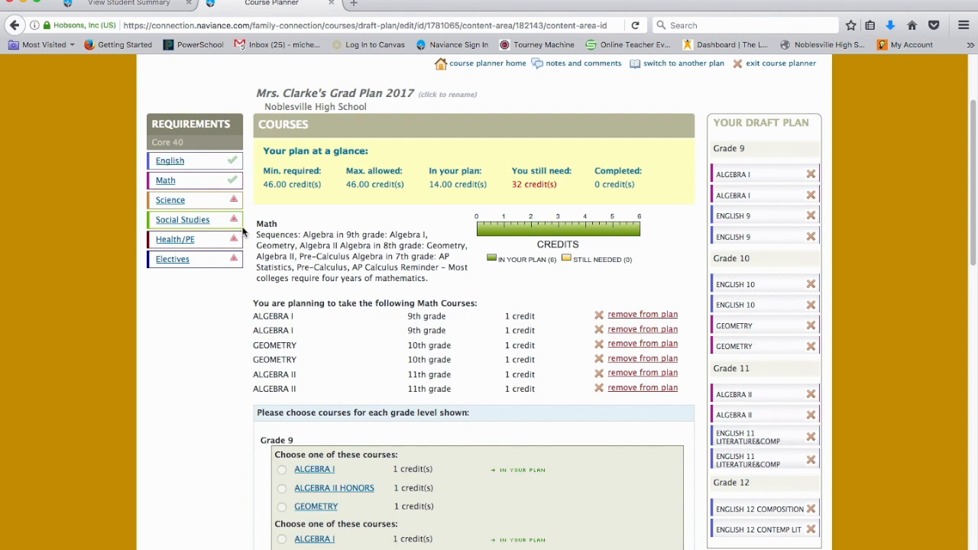
pyautogui.click(175, 205)
pyautogui.scroll(-5, 312, 318)
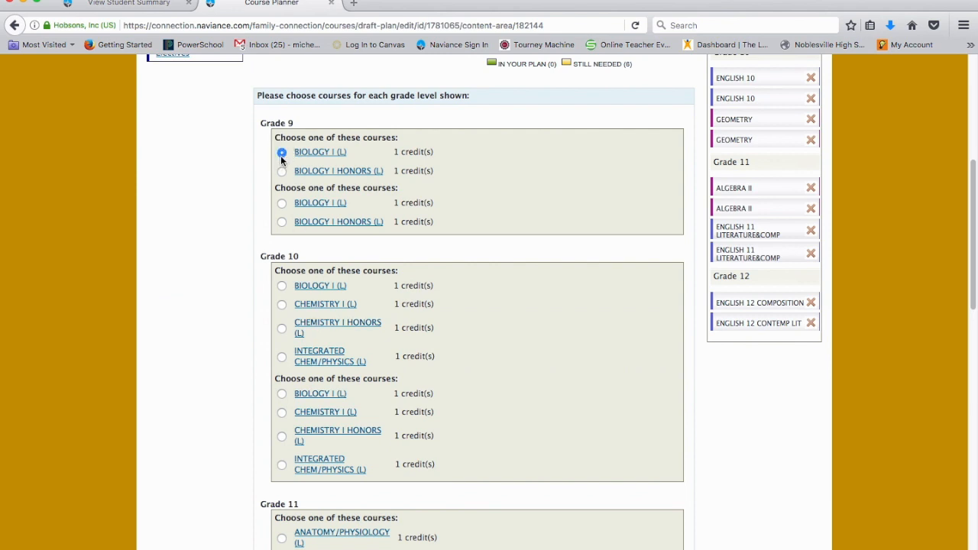
pyautogui.scroll(-2, 214, 298)
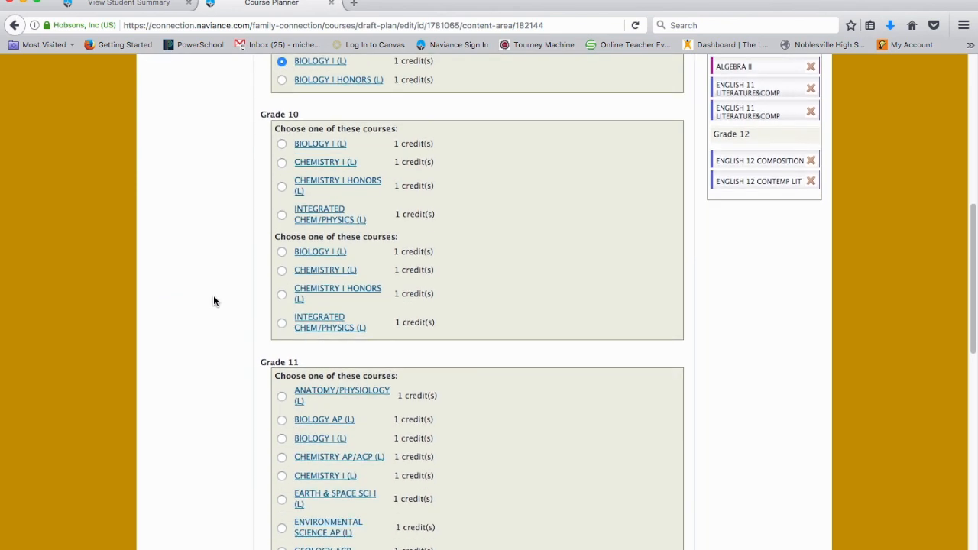
# - Select INTEGRATED CHEM/PHYSICS (L) for both Grade 10 choices
pyautogui.click(282, 164)
pyautogui.click(281, 215)
pyautogui.click(280, 323)
# - Select CHEMISTRY I (L) for both Grade 11 choices
pyautogui.scroll(-4, 279, 323)
pyautogui.scroll(1, 280, 324)
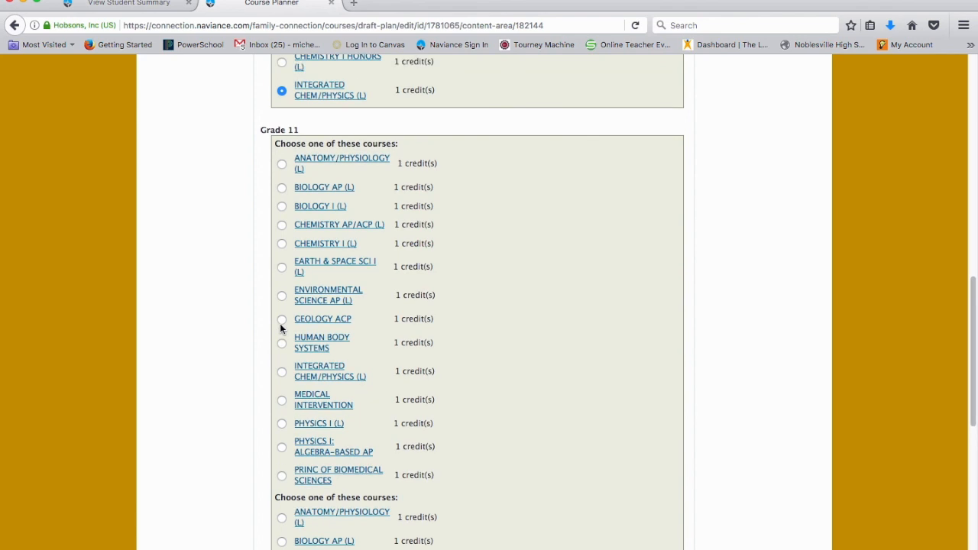
pyautogui.click(282, 243)
pyautogui.scroll(-5, 280, 313)
pyautogui.click(281, 209)
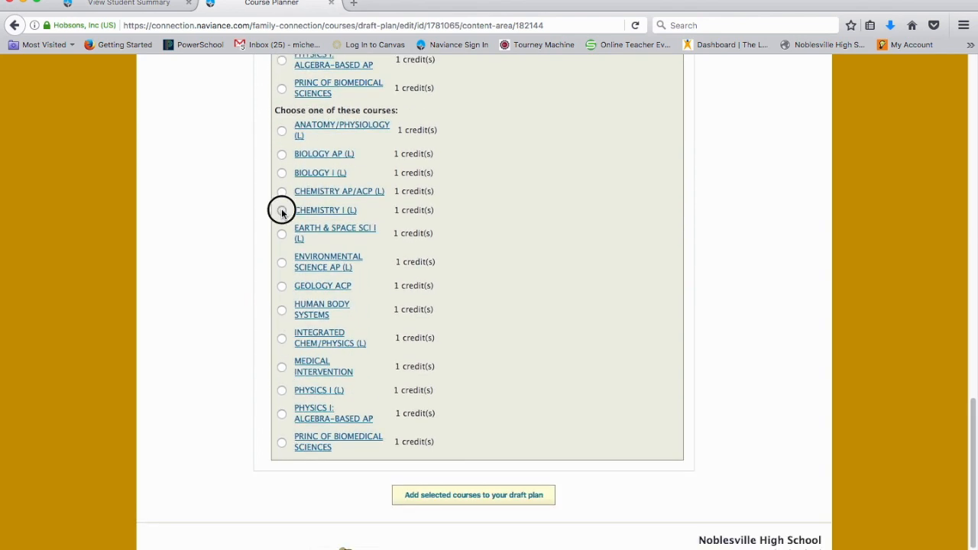
# - Add the selected science courses to the draft plan, confirming their grades
pyautogui.scroll(-1, 501, 333)
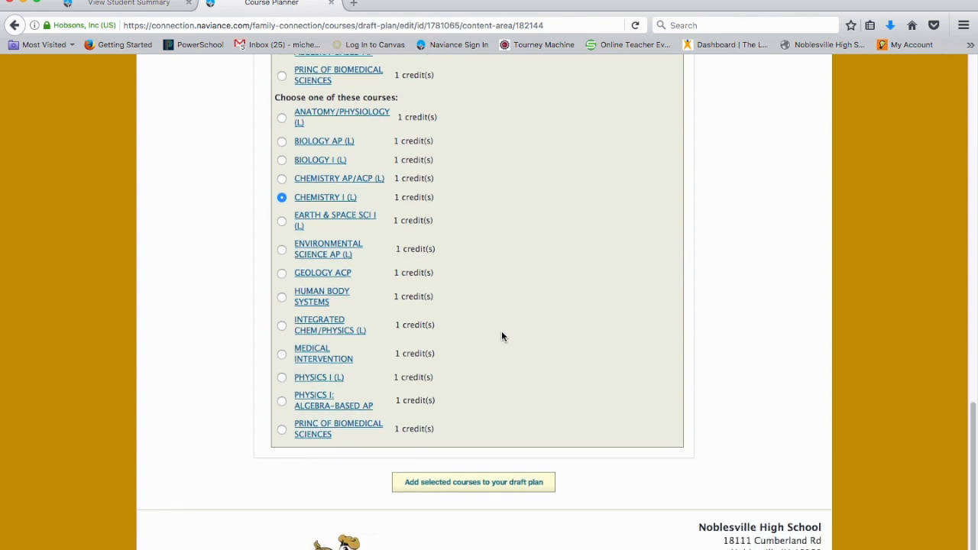
pyautogui.click(477, 482)
pyautogui.scroll(-1, 483, 319)
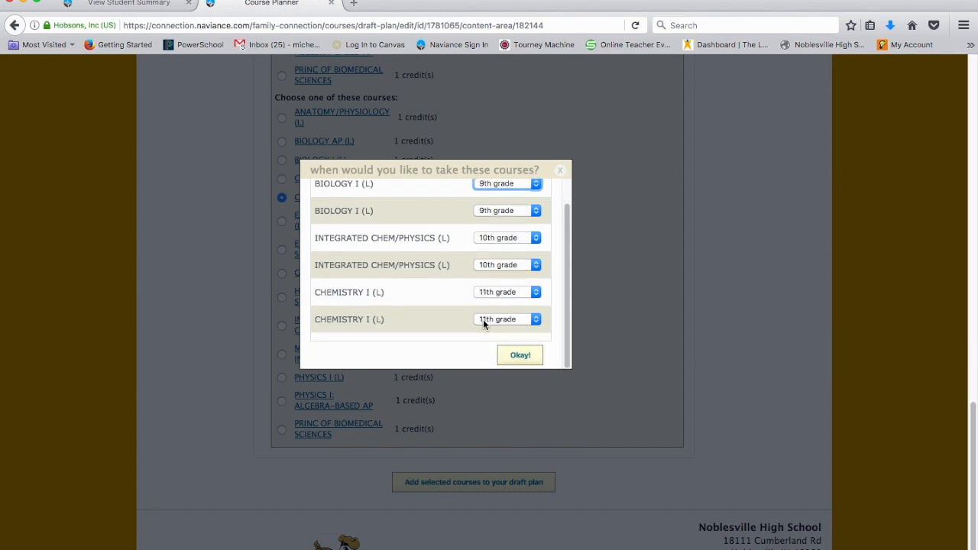
pyautogui.click(521, 356)
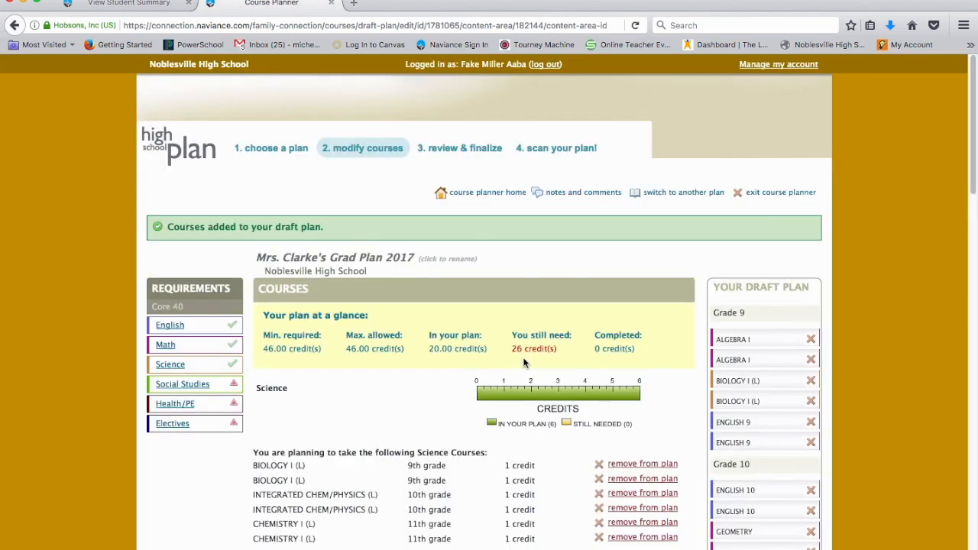
# - Open the Social Studies requirement and check both GEOGRAPHY & HISTORY OF WORLD courses in the two-credit list
pyautogui.scroll(-5, 421, 355)
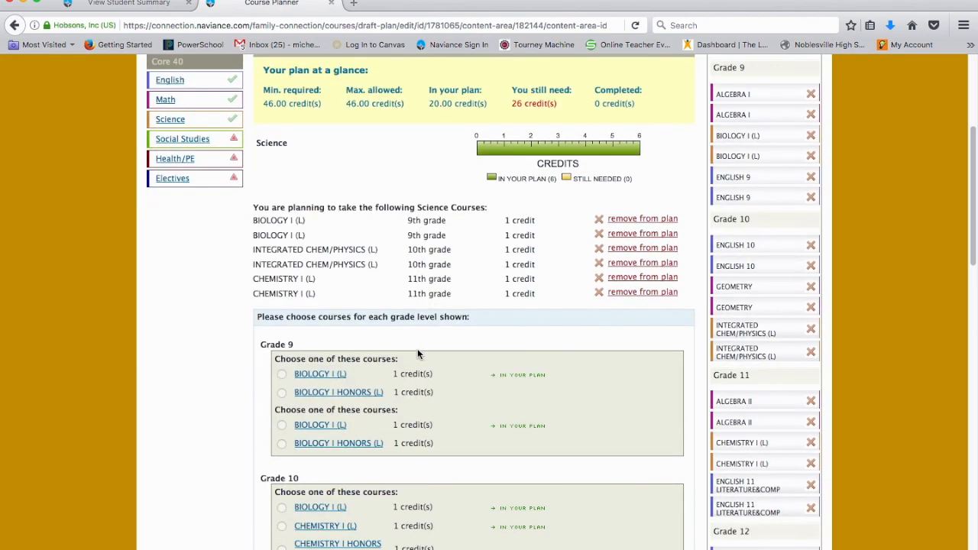
pyautogui.scroll(-1, 185, 84)
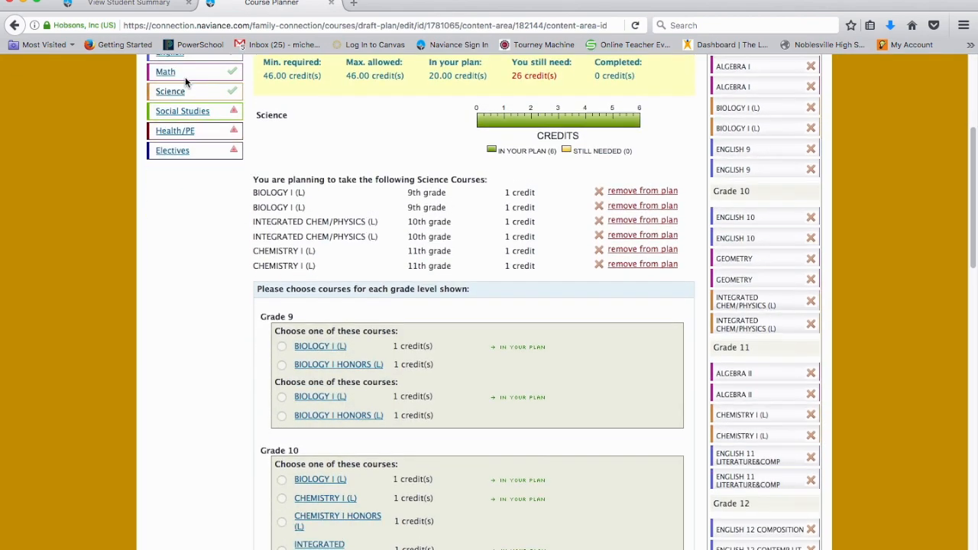
pyautogui.scroll(5, 186, 145)
pyautogui.click(182, 285)
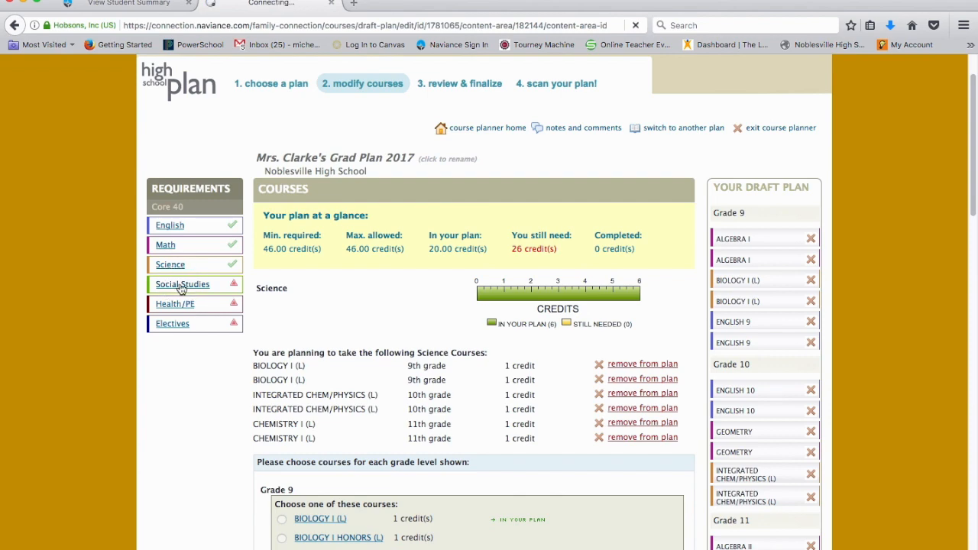
pyautogui.scroll(-5, 443, 329)
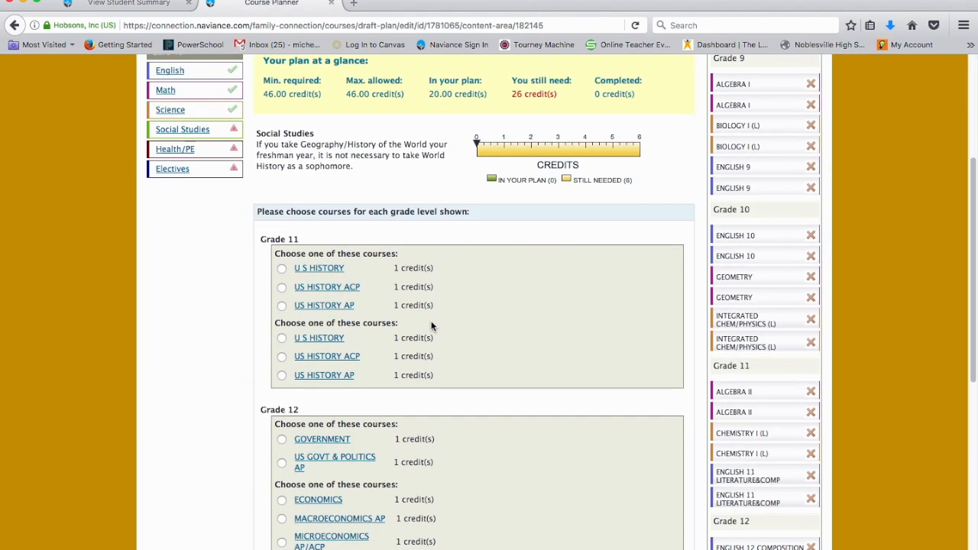
pyautogui.scroll(-5, 284, 271)
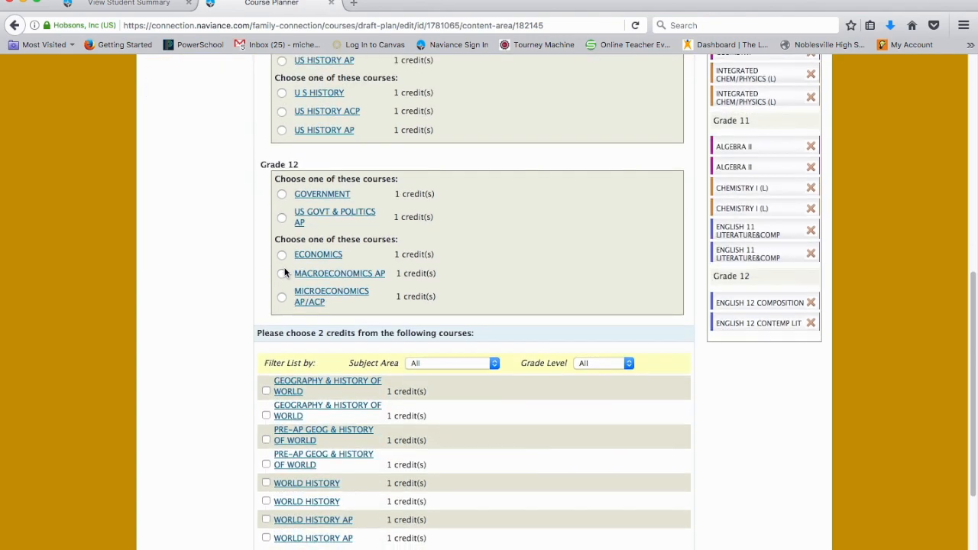
pyautogui.scroll(-4, 284, 273)
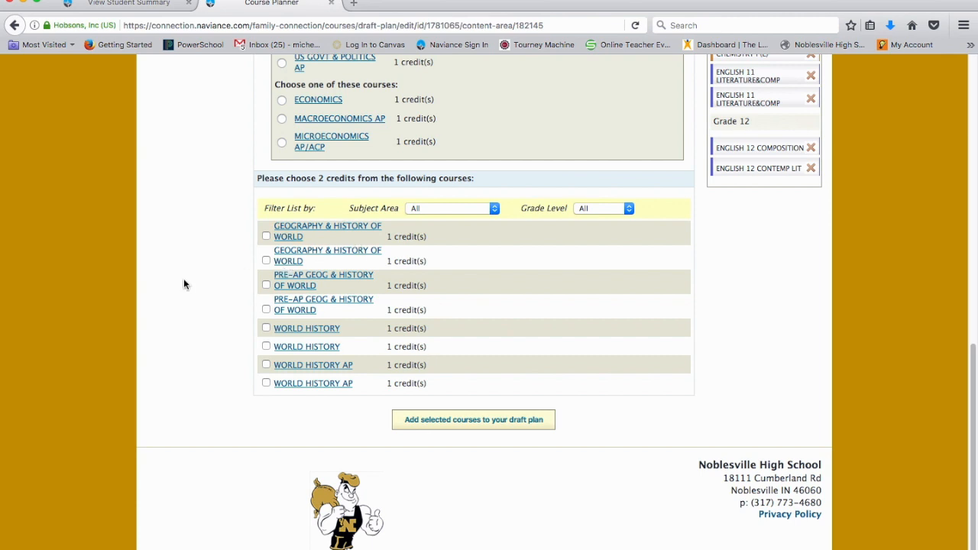
pyautogui.scroll(1, 172, 305)
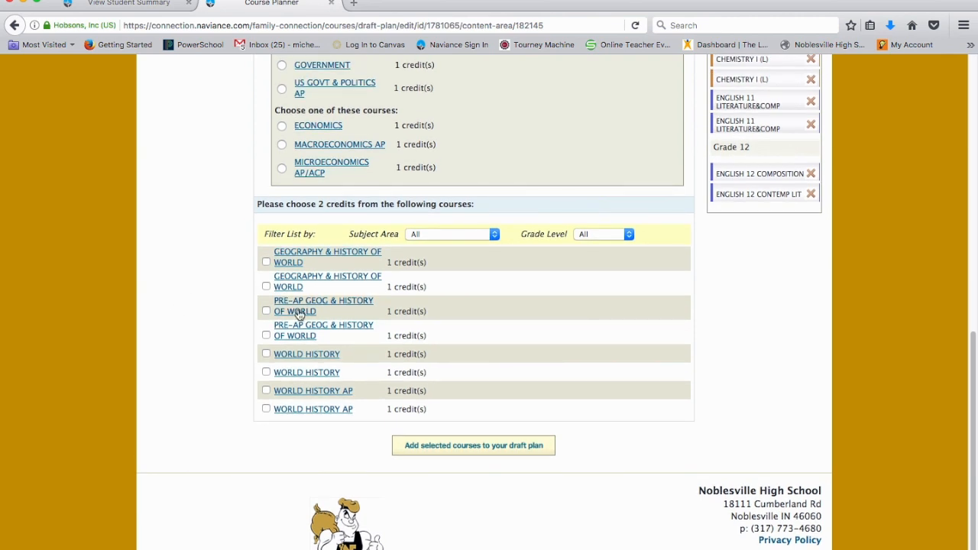
pyautogui.click(266, 287)
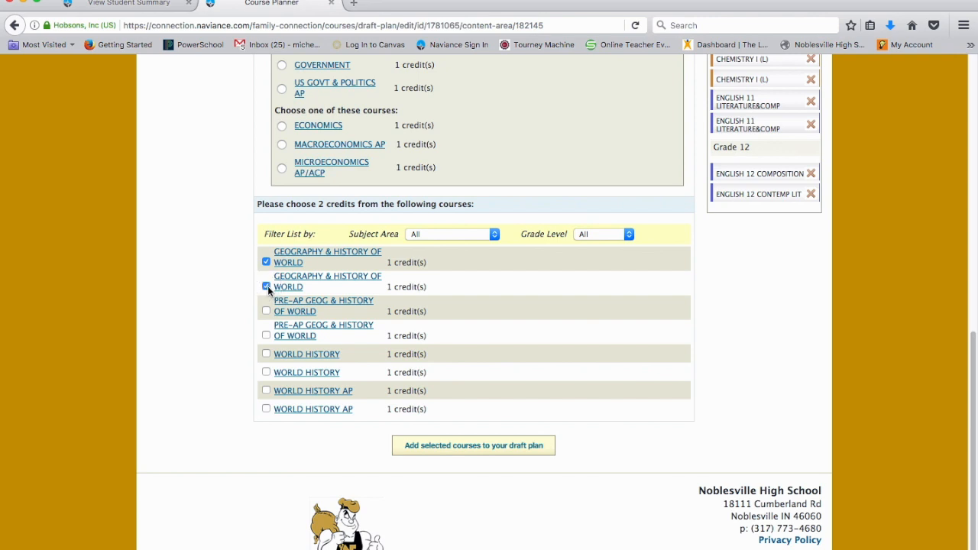
# - Filter the two-credit course list to the 9th Grade level
pyautogui.click(434, 236)
pyautogui.click(434, 236)
pyautogui.click(432, 237)
pyautogui.click(429, 248)
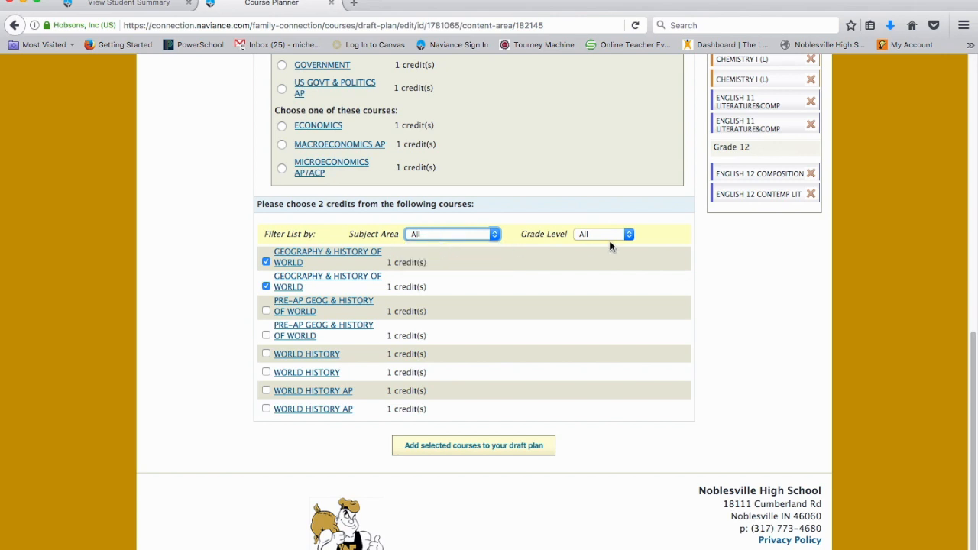
pyautogui.click(604, 234)
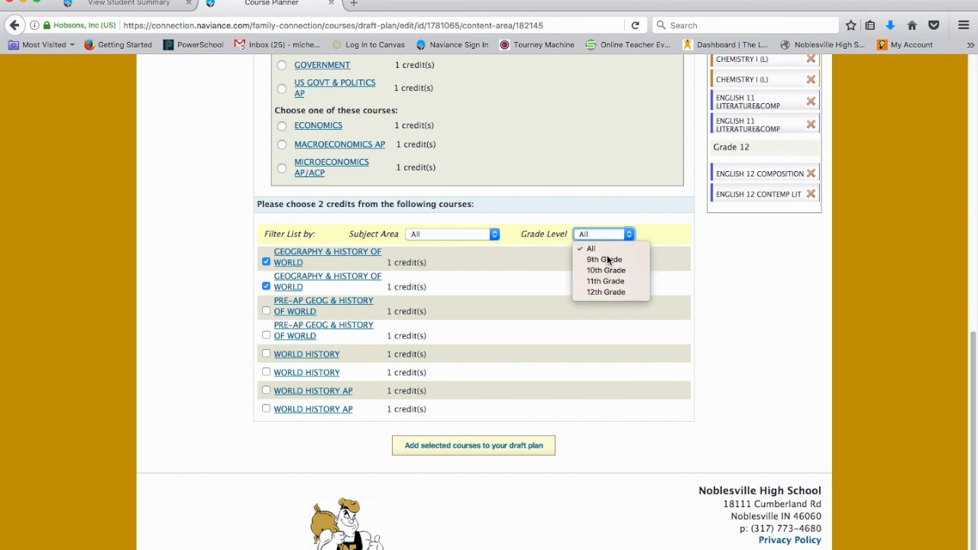
pyautogui.click(606, 259)
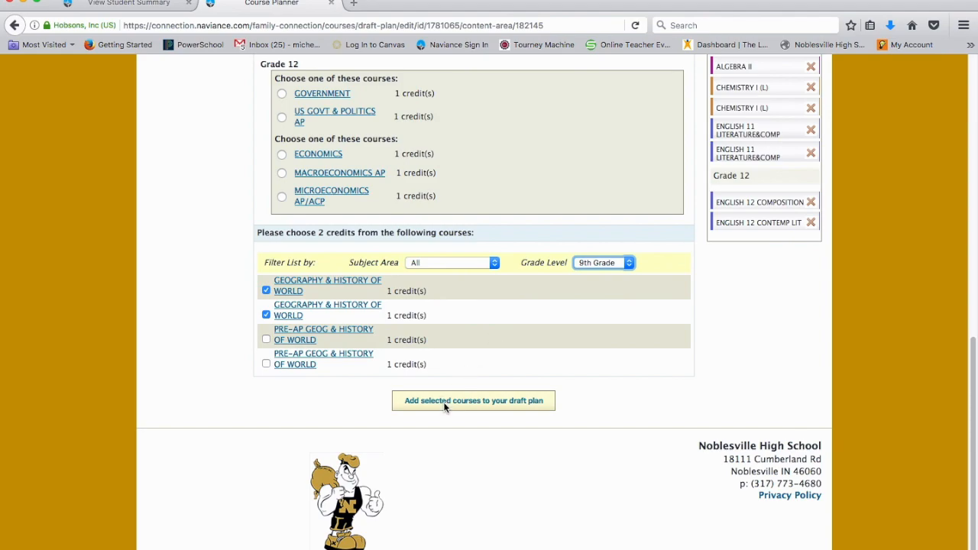
# - Select U S HISTORY for both Grade 11 choices
pyautogui.scroll(3, 444, 407)
pyautogui.scroll(5, 444, 402)
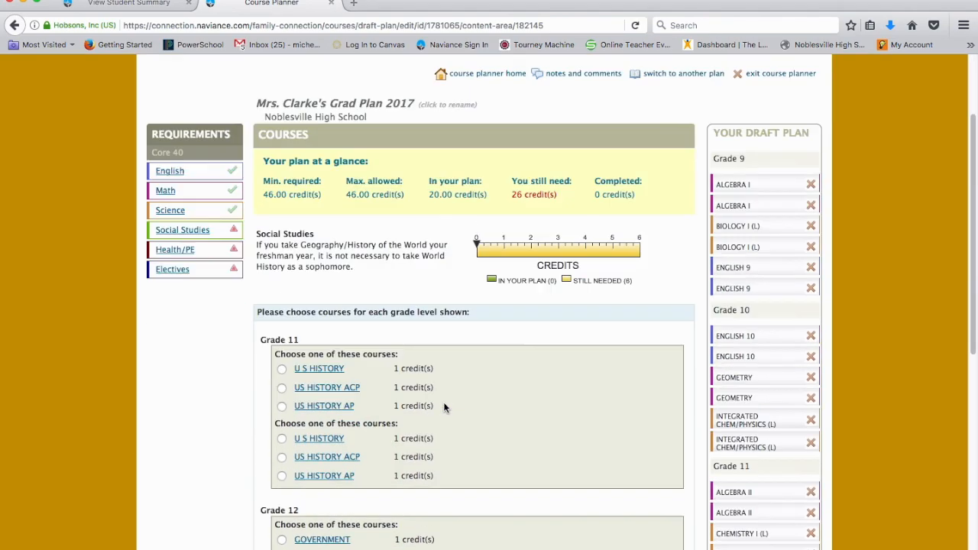
pyautogui.scroll(-6, 443, 402)
pyautogui.scroll(1, 443, 402)
pyautogui.click(281, 126)
pyautogui.click(281, 195)
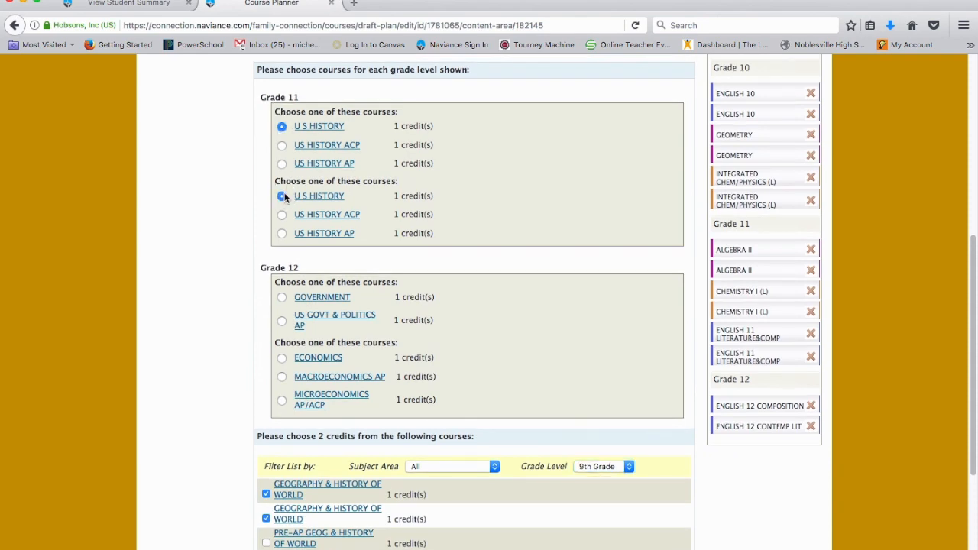
# - Select GOVERNMENT and ECONOMICS for the two Grade 12 choices
pyautogui.scroll(-2, 281, 197)
pyautogui.click(282, 220)
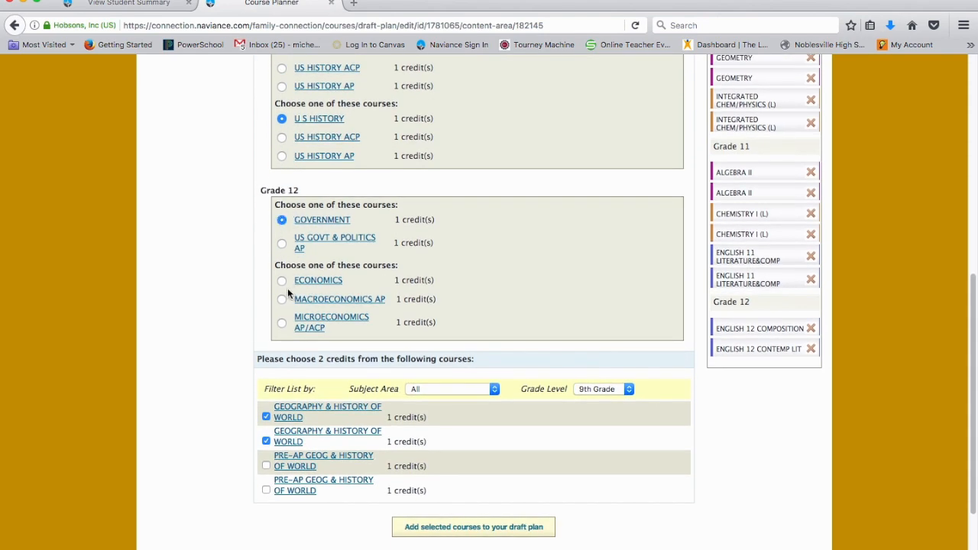
pyautogui.click(282, 280)
pyautogui.scroll(-2, 608, 302)
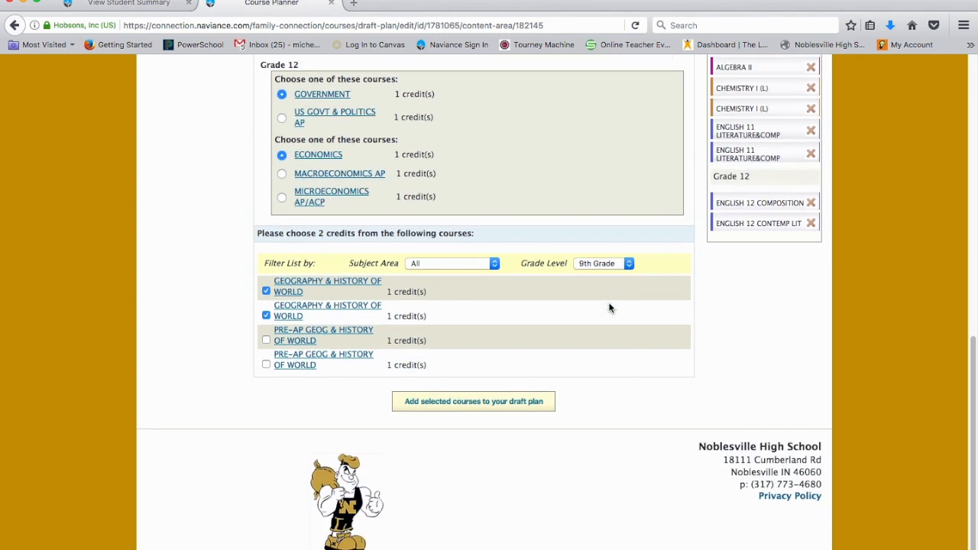
# - Add the selected Social Studies courses to the draft plan, accepting the proposed grades
pyautogui.click(475, 401)
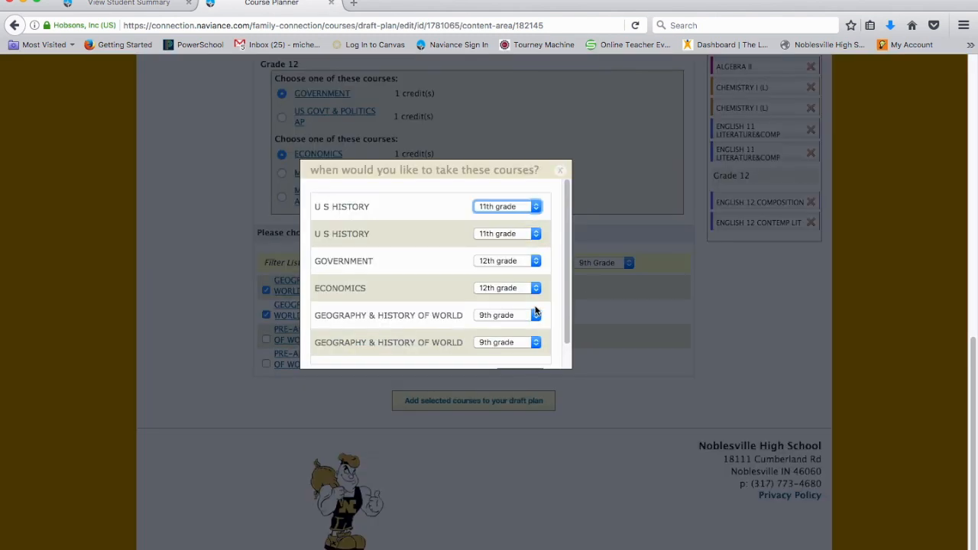
pyautogui.scroll(-1, 535, 312)
pyautogui.click(522, 354)
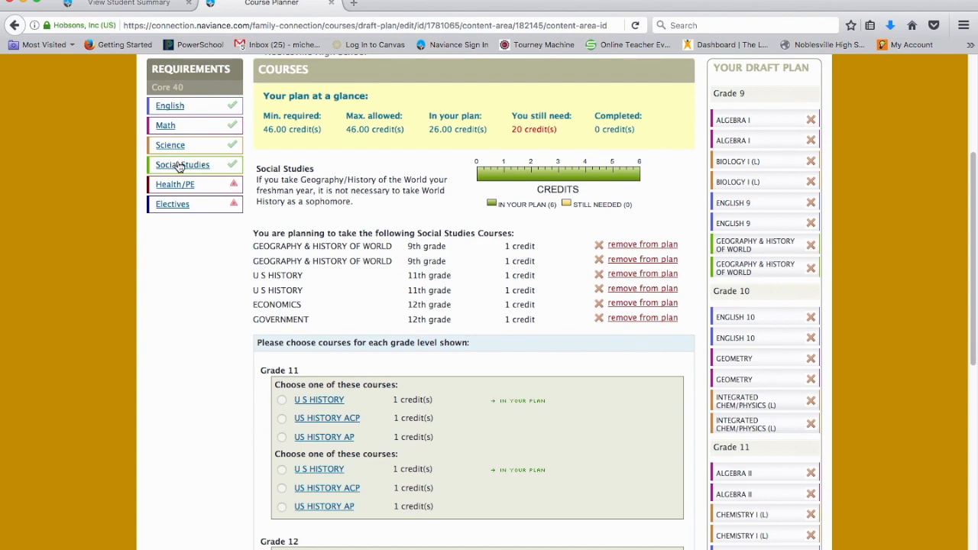
# - Open the Health/PE requirement and check HEALTH AND WELLNESS in the course list
pyautogui.scroll(-1, 180, 167)
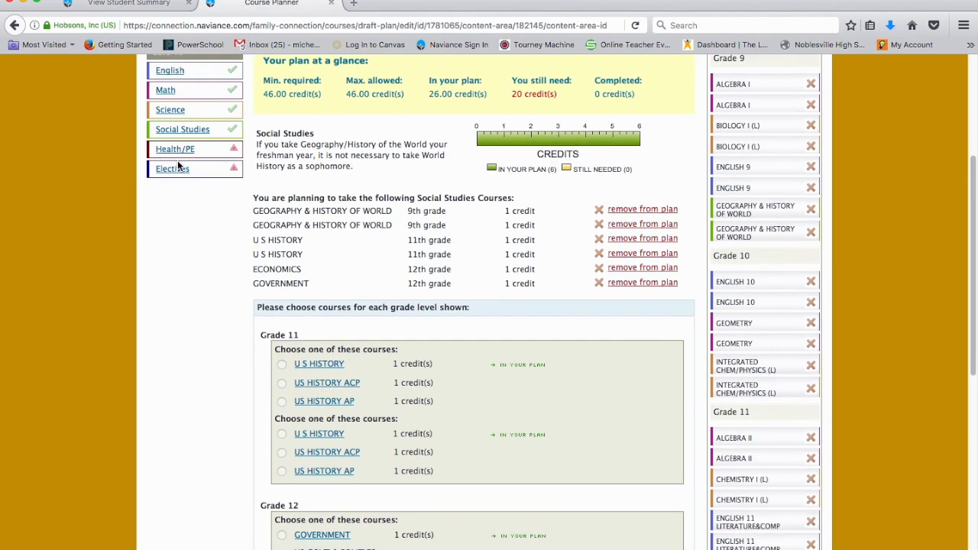
pyautogui.click(189, 152)
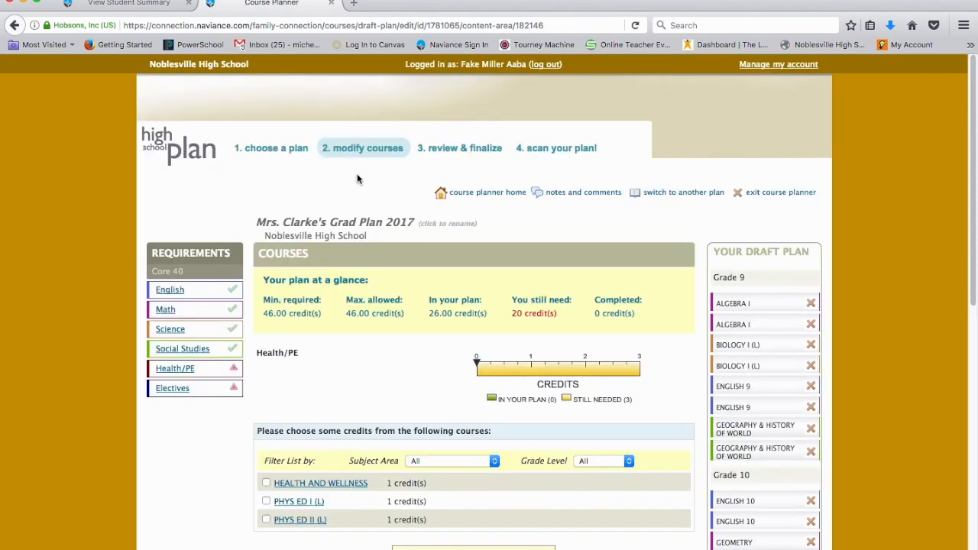
pyautogui.scroll(-1, 409, 262)
pyautogui.scroll(-5, 409, 262)
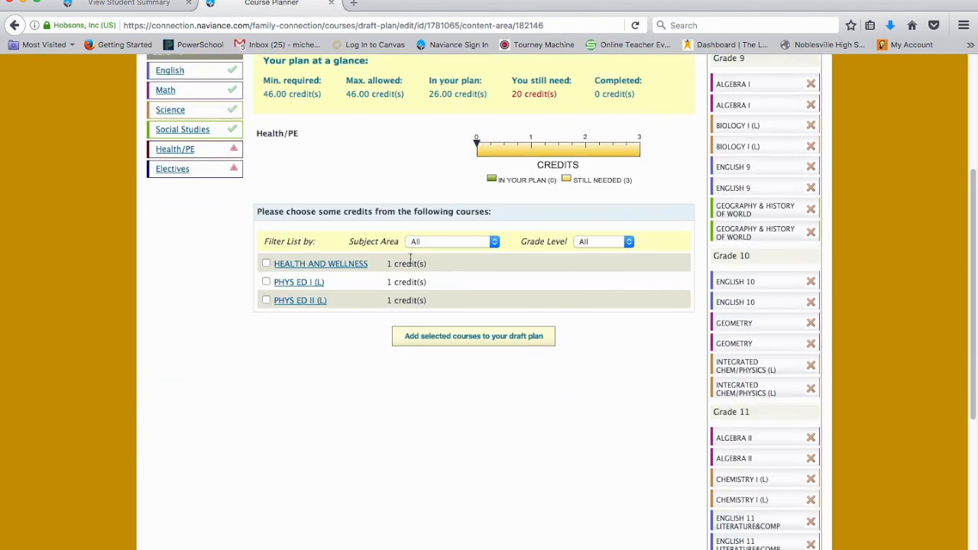
pyautogui.click(266, 265)
# - Try filtering the Health/PE course list to 9th Grade, then reset the grade filter to All
pyautogui.click(630, 242)
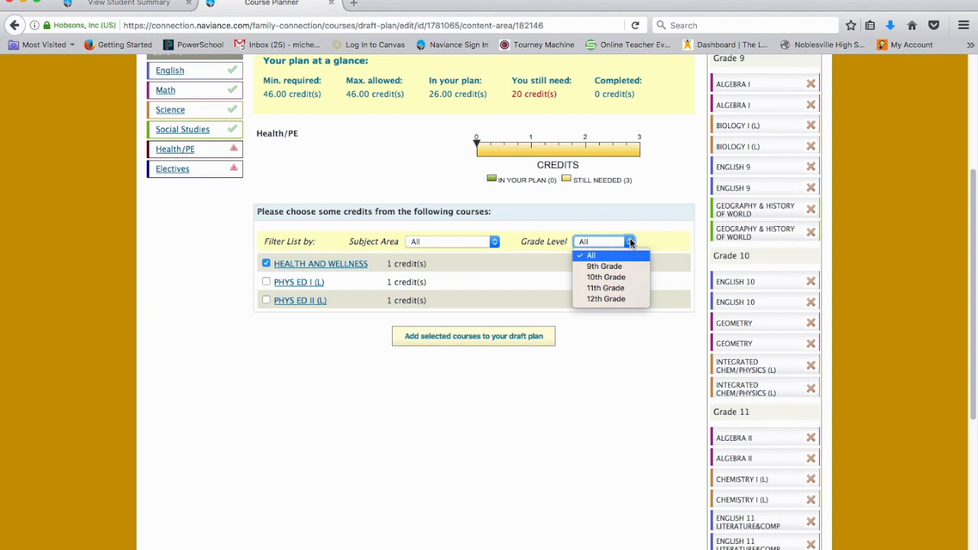
pyautogui.click(630, 241)
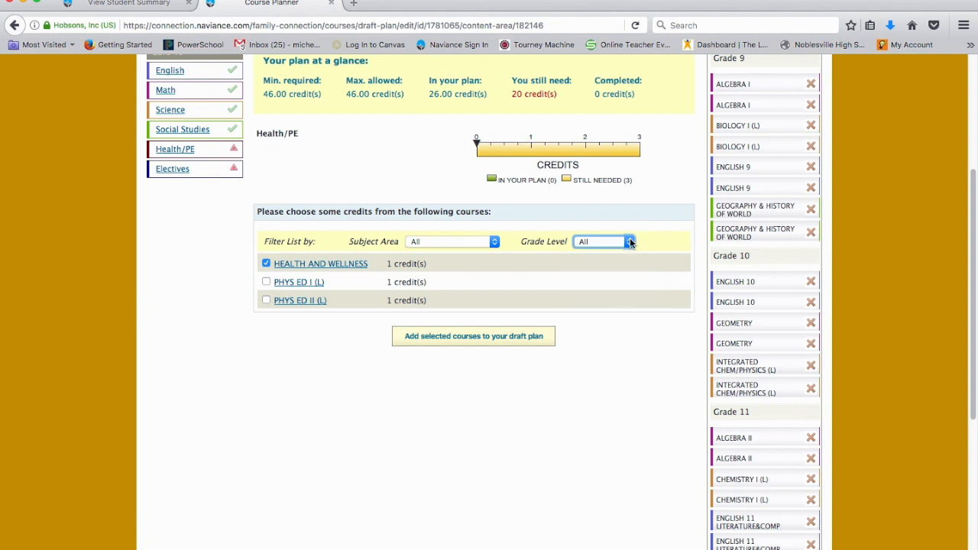
pyautogui.click(630, 241)
pyautogui.click(626, 267)
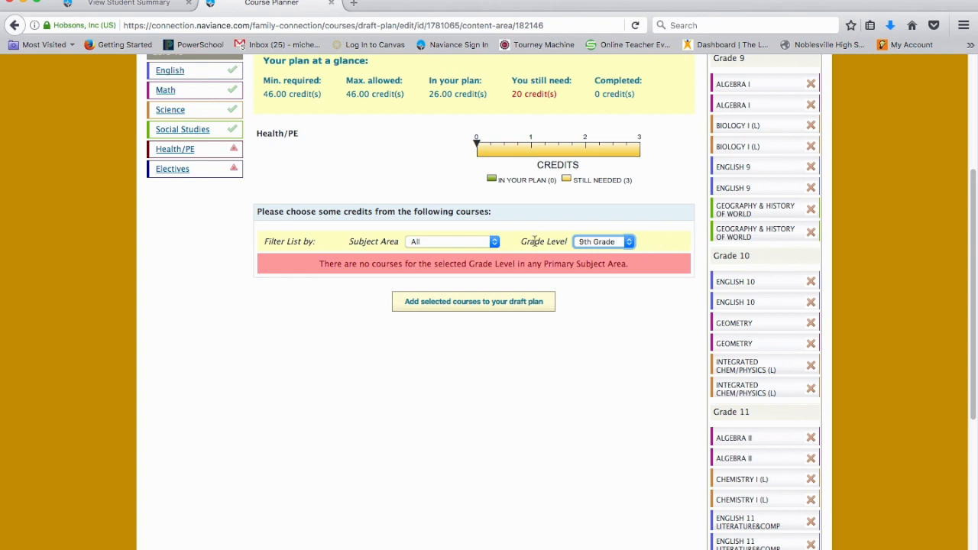
pyautogui.click(583, 244)
pyautogui.click(578, 255)
# - Check PHYS ED I (L) and PHYS ED II (L) and add the three Health/PE courses to the draft plan
pyautogui.click(266, 282)
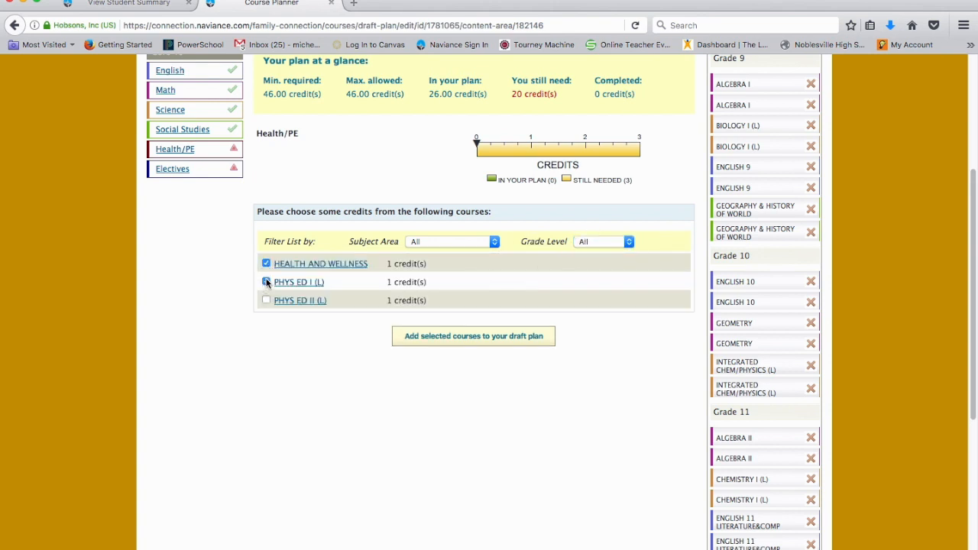
pyautogui.click(266, 301)
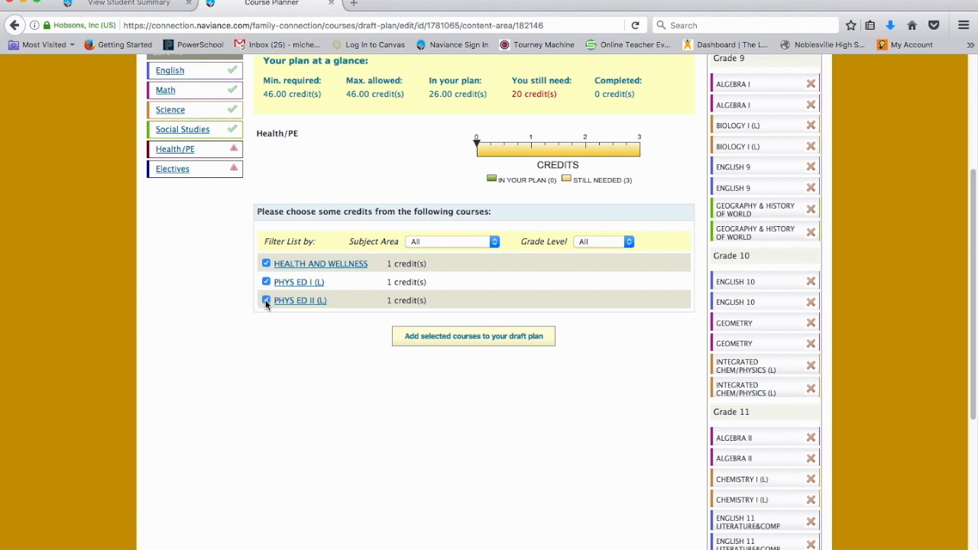
pyautogui.click(498, 341)
pyautogui.click(520, 295)
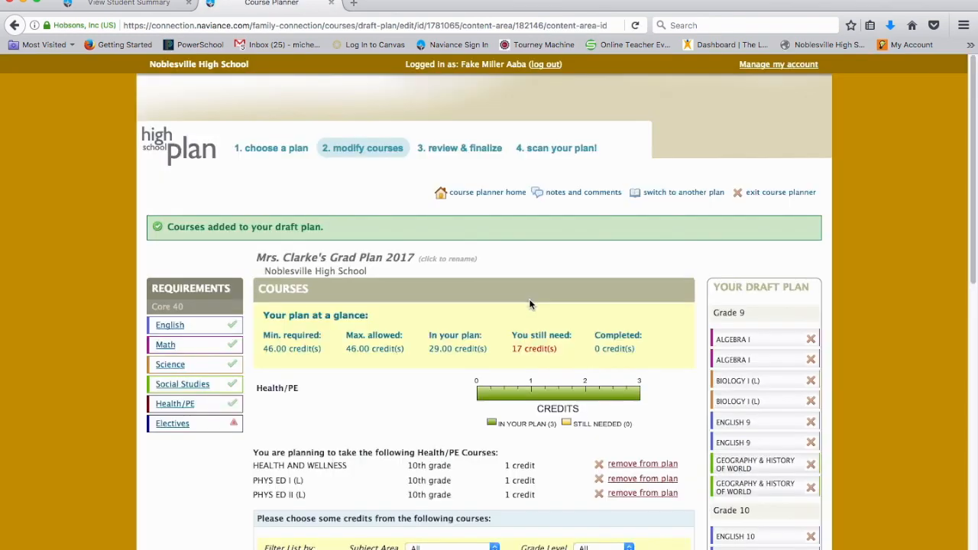
# - Open the Electives requirement
pyautogui.scroll(-5, 396, 348)
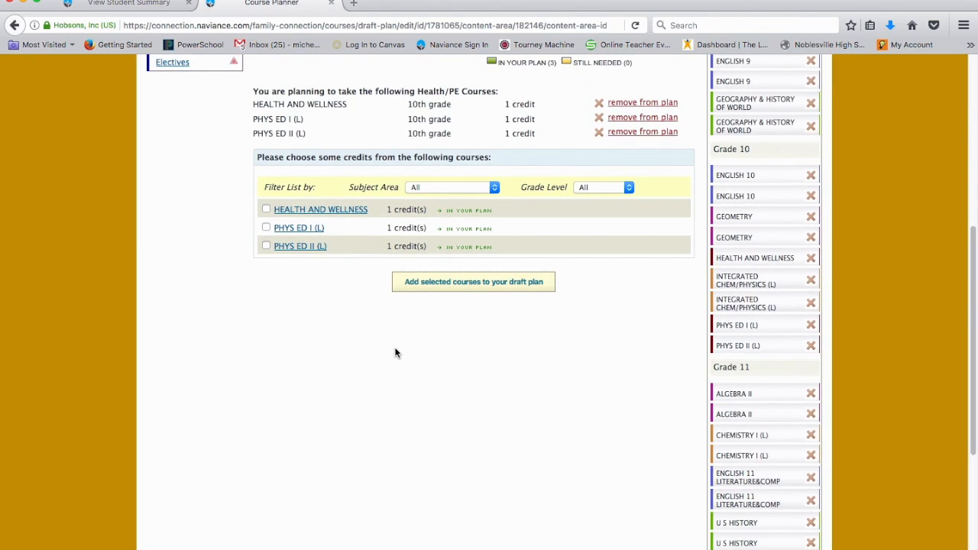
pyautogui.scroll(5, 395, 352)
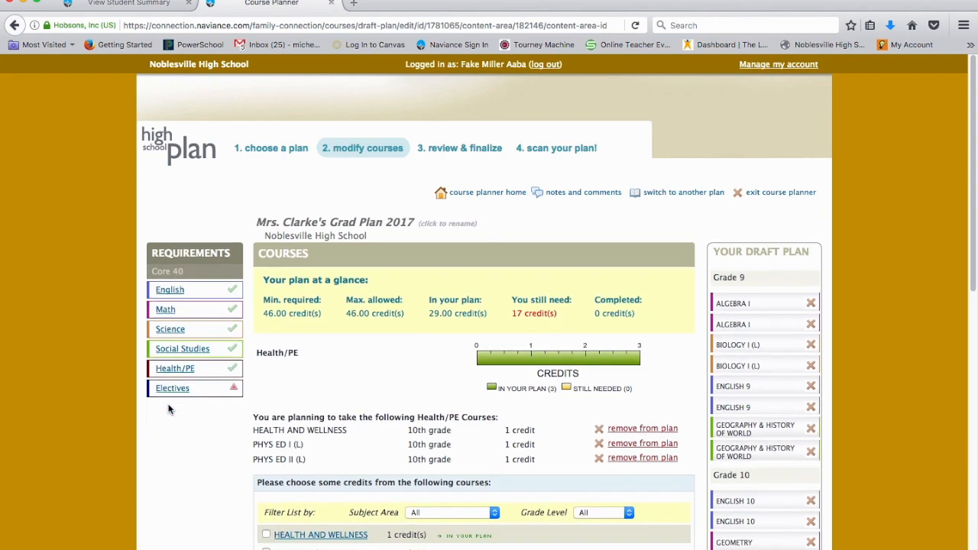
pyautogui.scroll(-1, 169, 410)
pyautogui.click(178, 340)
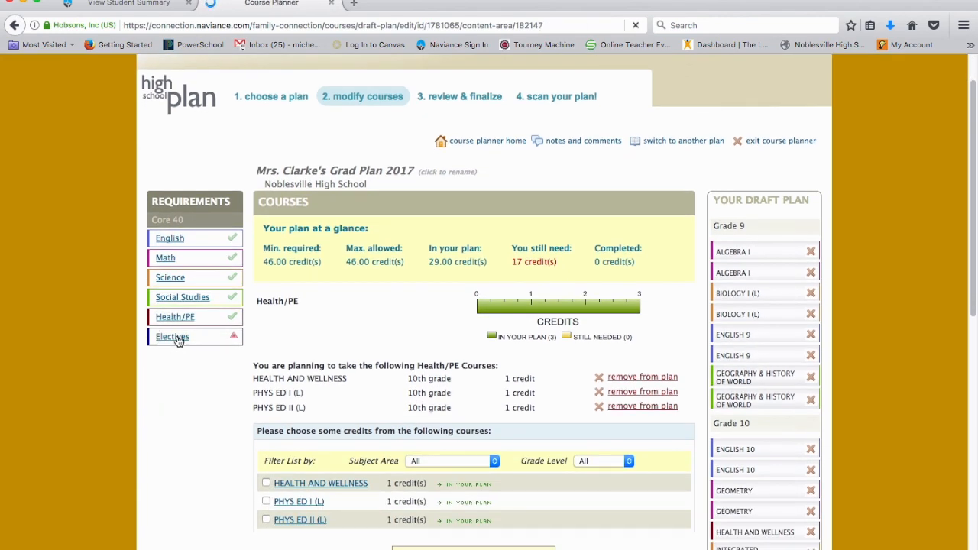
# - Scroll through the full list of elective courses available to choose
pyautogui.scroll(-3, 372, 367)
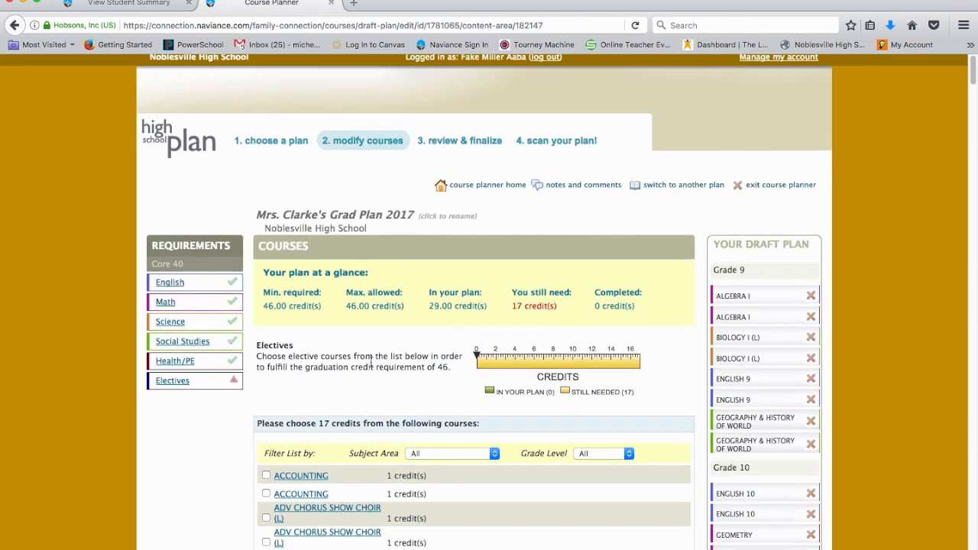
pyautogui.scroll(-15, 560, 359)
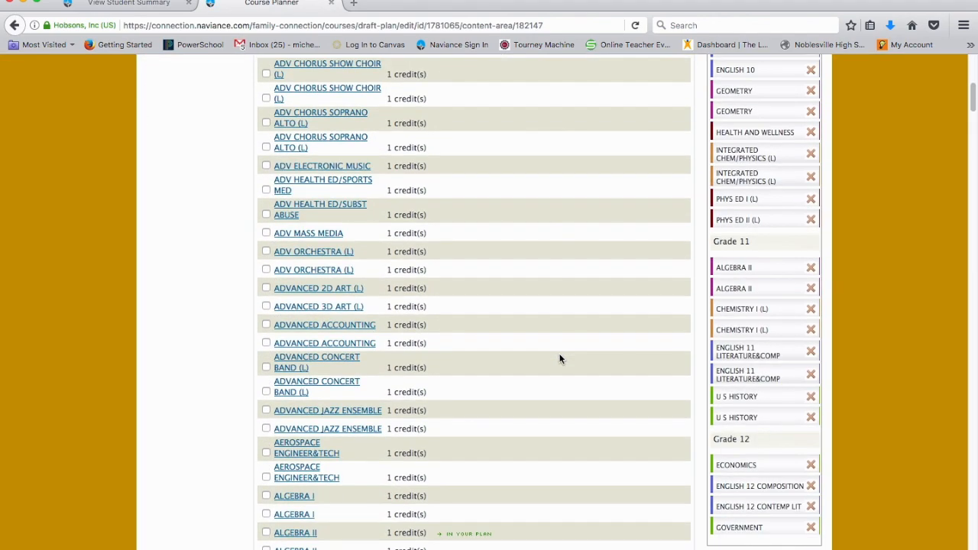
pyautogui.scroll(-20, 559, 359)
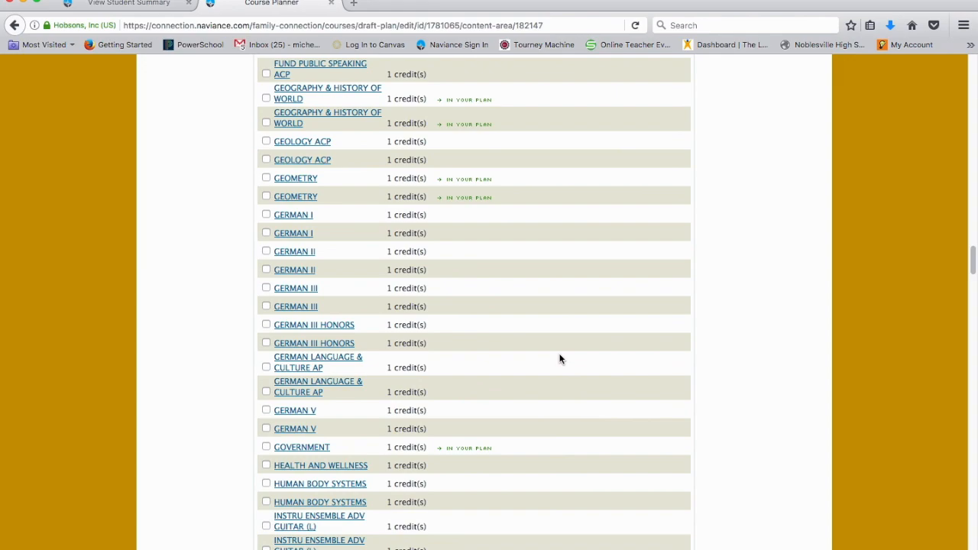
pyautogui.scroll(-20, 560, 359)
pyautogui.scroll(-10, 560, 359)
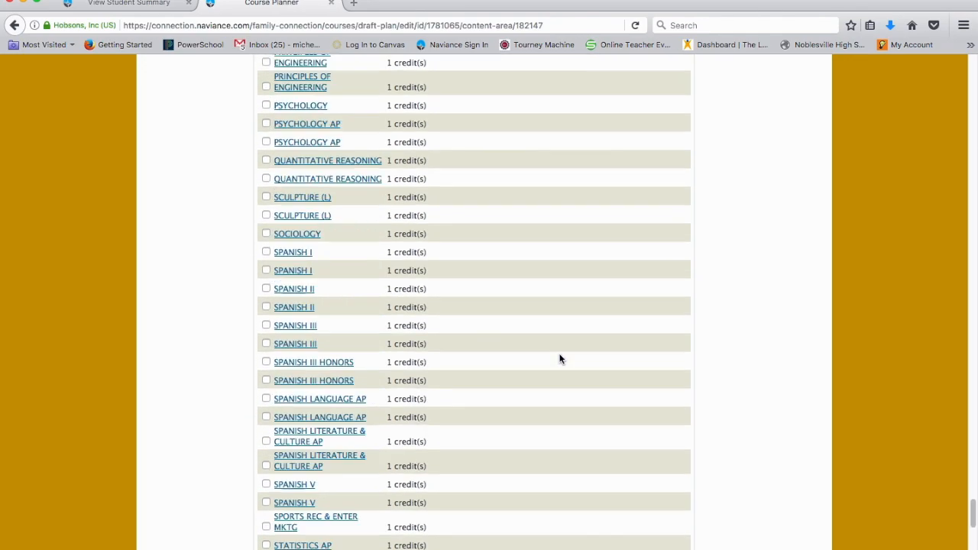
pyautogui.scroll(20, 559, 359)
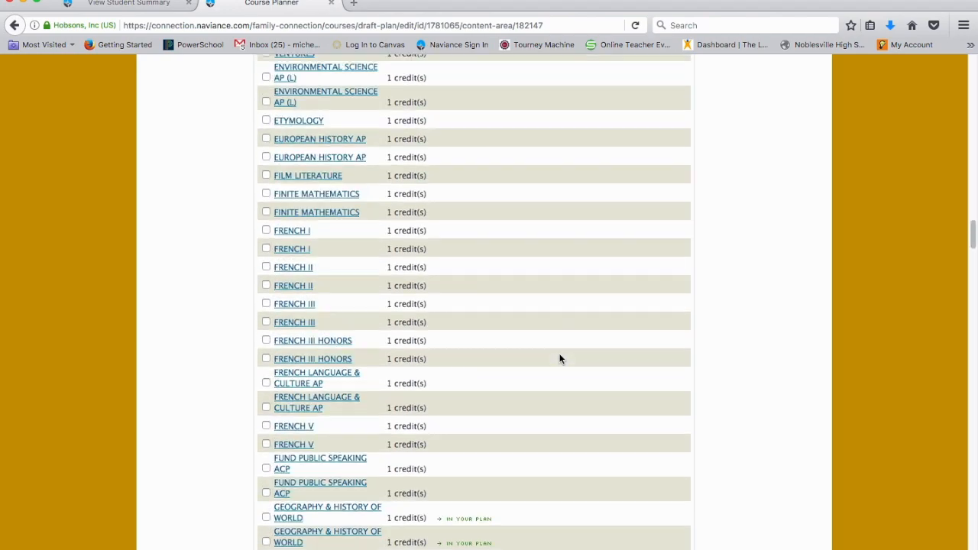
pyautogui.scroll(15, 559, 360)
pyautogui.scroll(-5, 450, 375)
pyautogui.scroll(5, 449, 375)
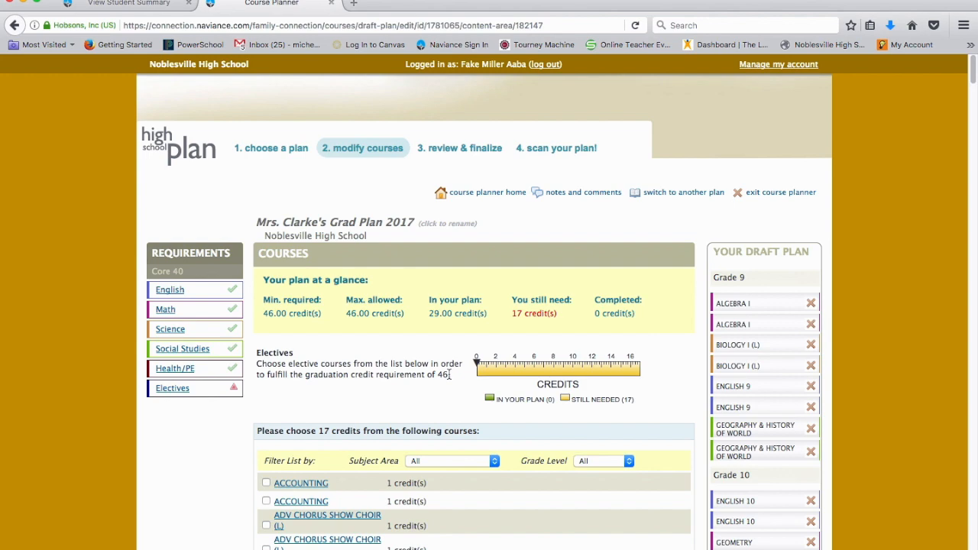
pyautogui.scroll(-3, 449, 375)
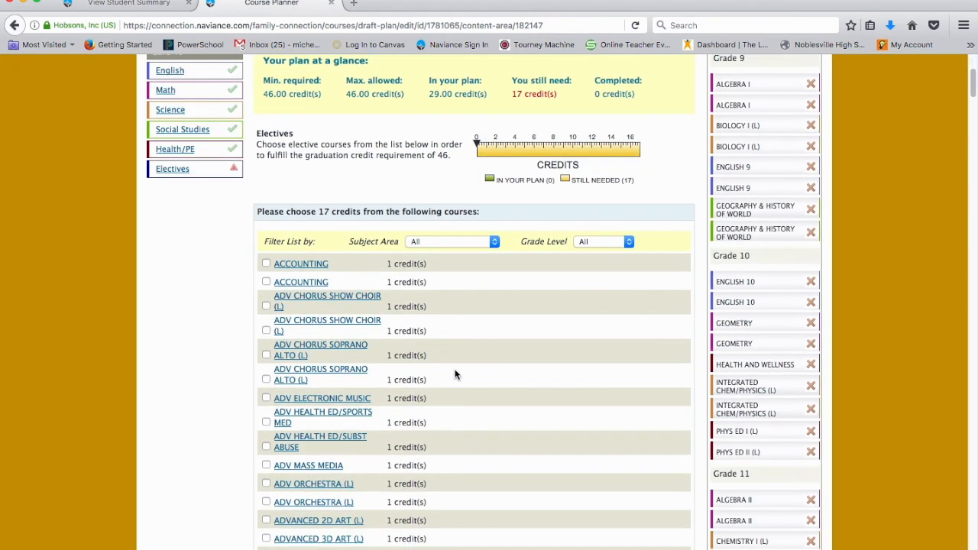
# - Check both ACCOUNTING, both ADV CHORUS SHOW CHOIR (L) and both ANATOMY/PHYSIOLOGY (L) electives
pyautogui.click(266, 264)
pyautogui.click(266, 282)
pyautogui.click(266, 307)
pyautogui.click(266, 332)
pyautogui.scroll(-1, 266, 335)
pyautogui.scroll(-8, 266, 337)
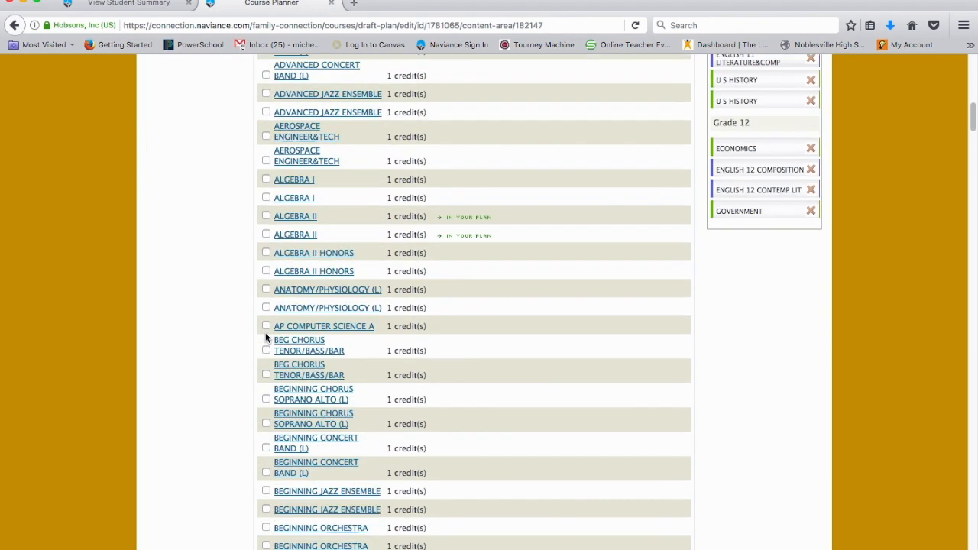
pyautogui.click(266, 259)
pyautogui.click(266, 276)
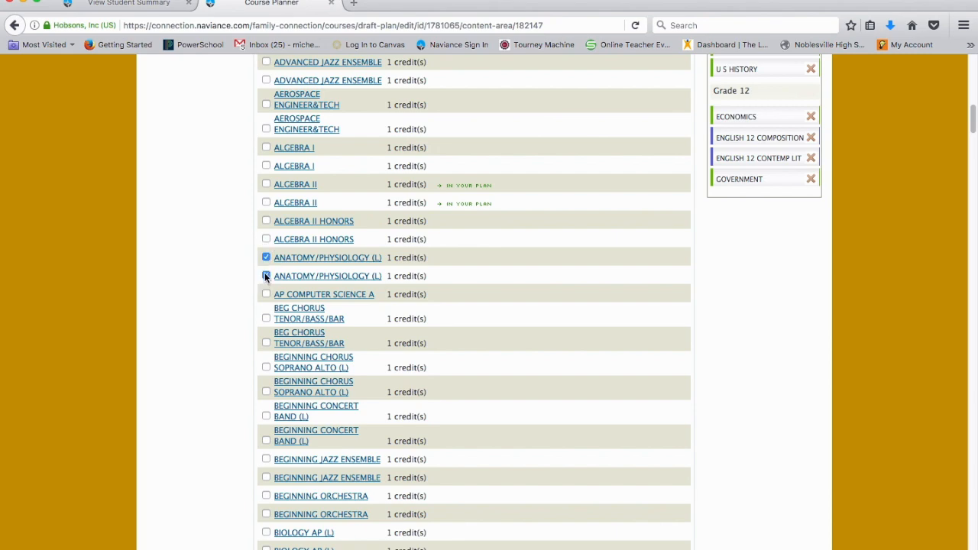
# - Check CADET TEACHING and add the selected electives to the draft plan
pyautogui.scroll(-1, 272, 350)
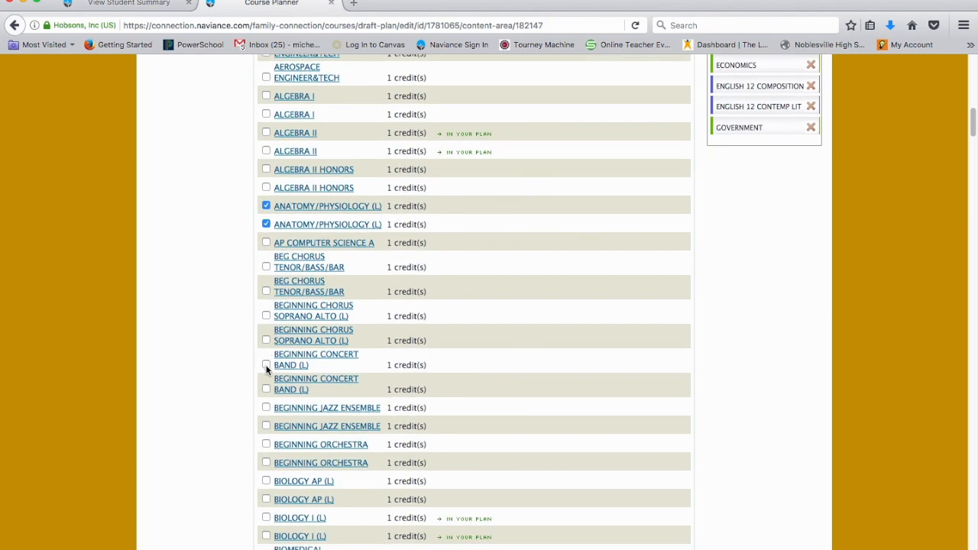
pyautogui.scroll(-4, 266, 368)
pyautogui.scroll(-1, 266, 370)
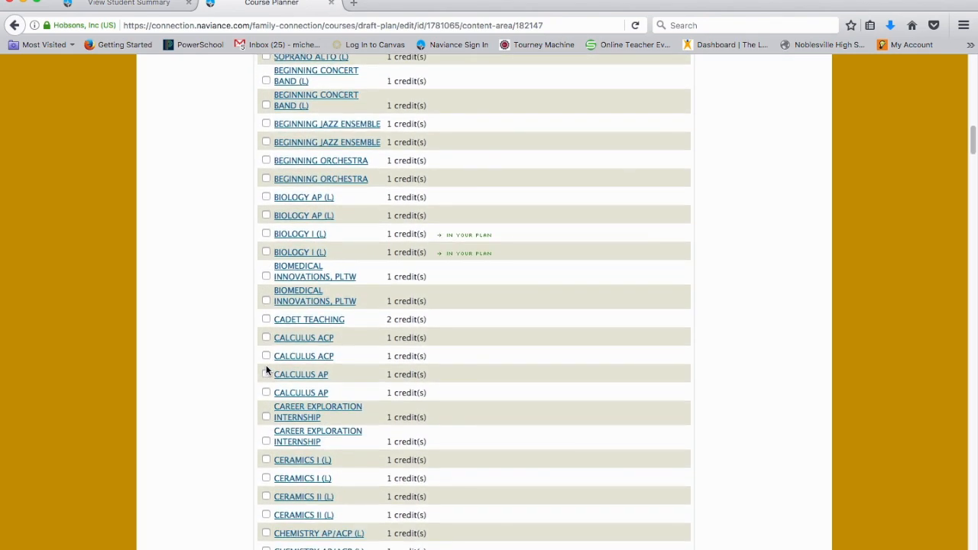
pyautogui.scroll(-1, 267, 371)
pyautogui.click(266, 293)
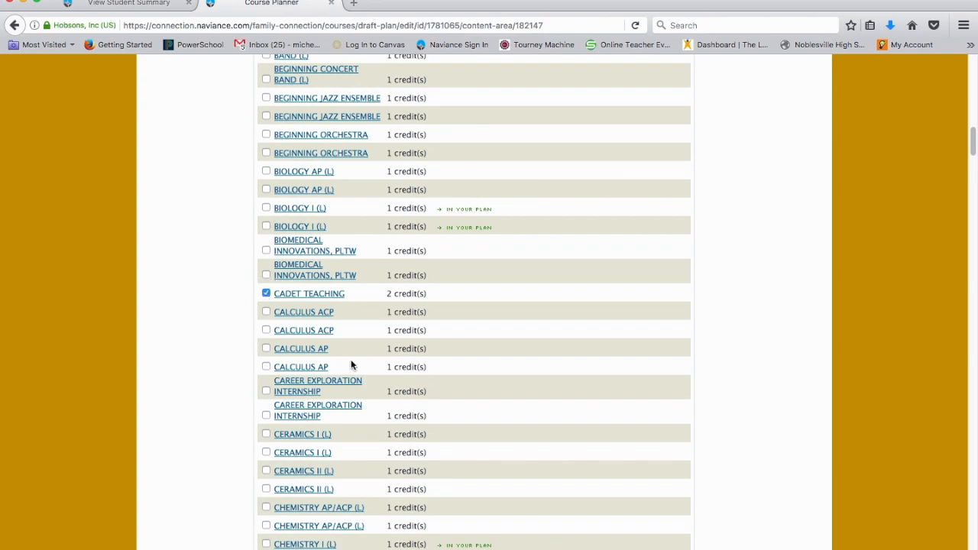
pyautogui.scroll(-20, 605, 405)
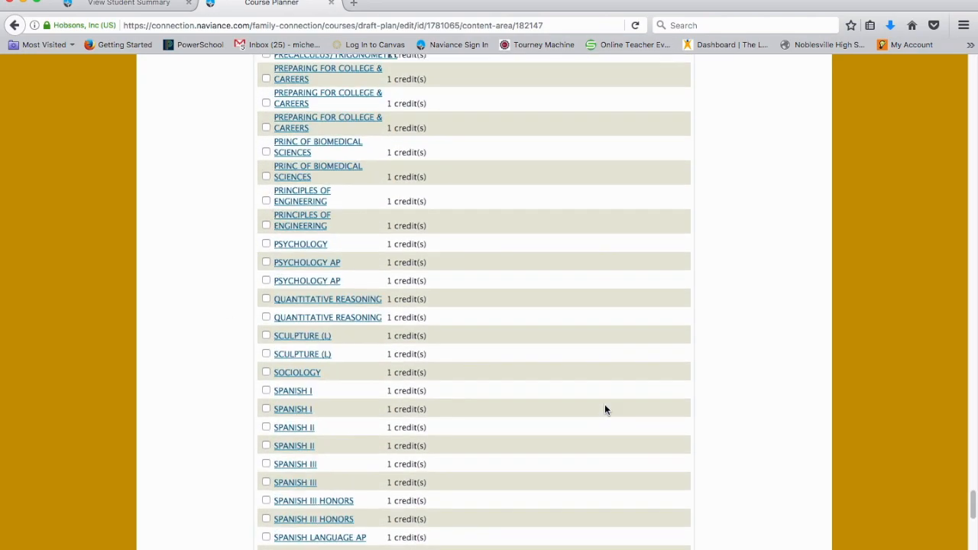
pyautogui.scroll(-15, 605, 407)
pyautogui.click(485, 398)
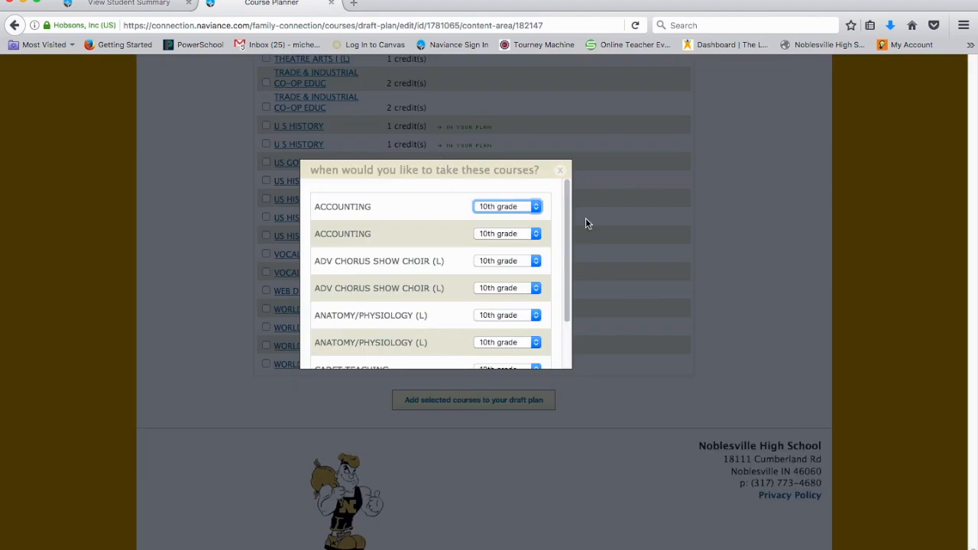
# - Set both ANATOMY/PHYSIOLOGY (L) courses to 11th grade and confirm the elective grade choices
pyautogui.scroll(-2, 458, 256)
pyautogui.click(501, 264)
pyautogui.click(498, 290)
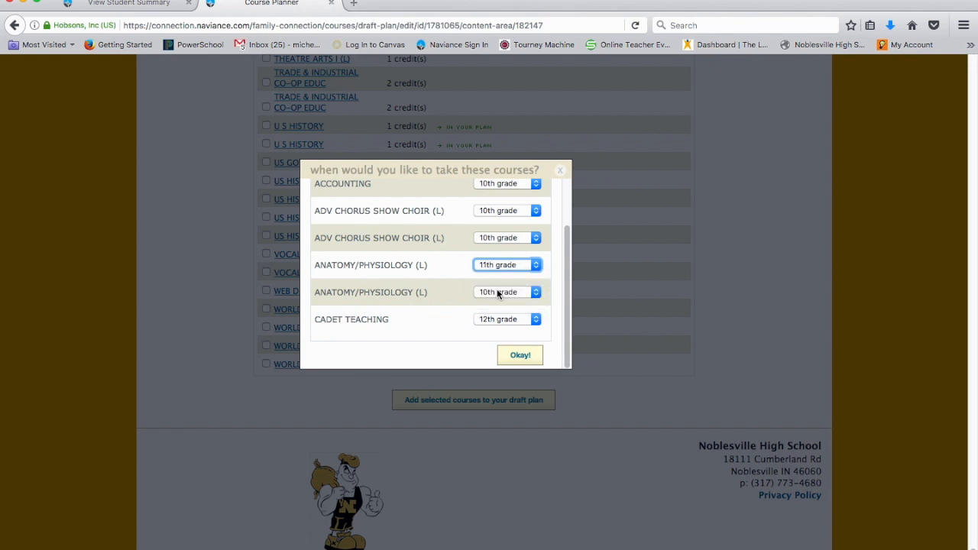
pyautogui.click(496, 295)
pyautogui.click(482, 318)
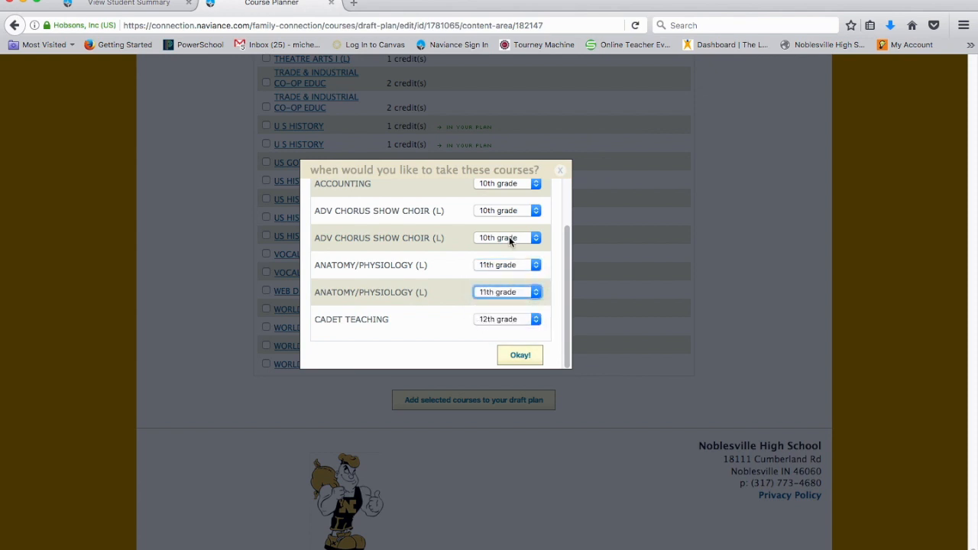
pyautogui.scroll(2, 486, 222)
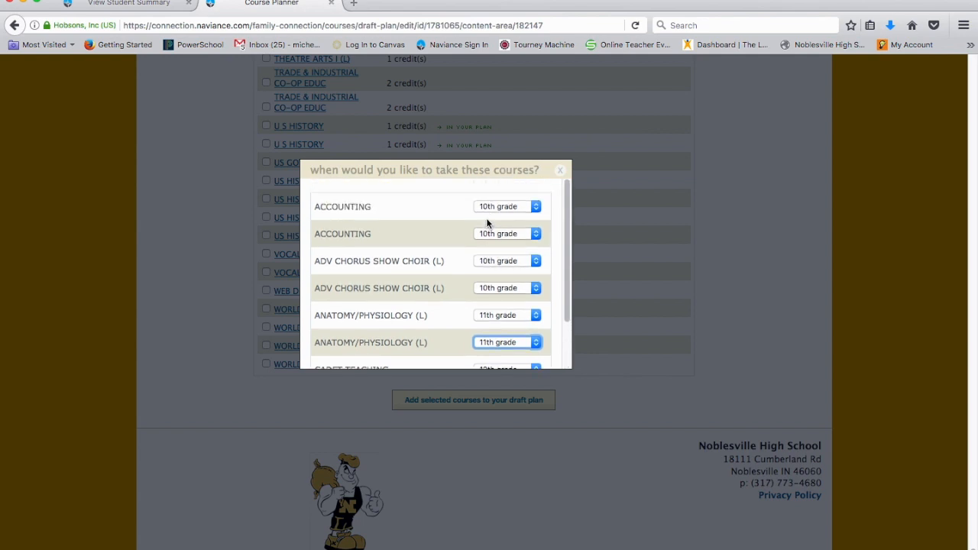
pyautogui.click(516, 235)
pyautogui.click(517, 236)
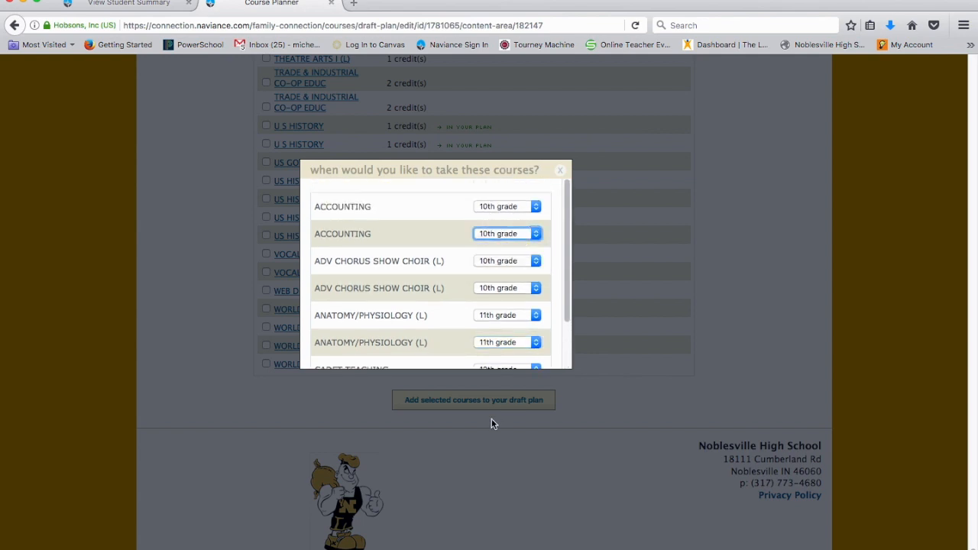
pyautogui.scroll(-2, 420, 302)
pyautogui.click(519, 356)
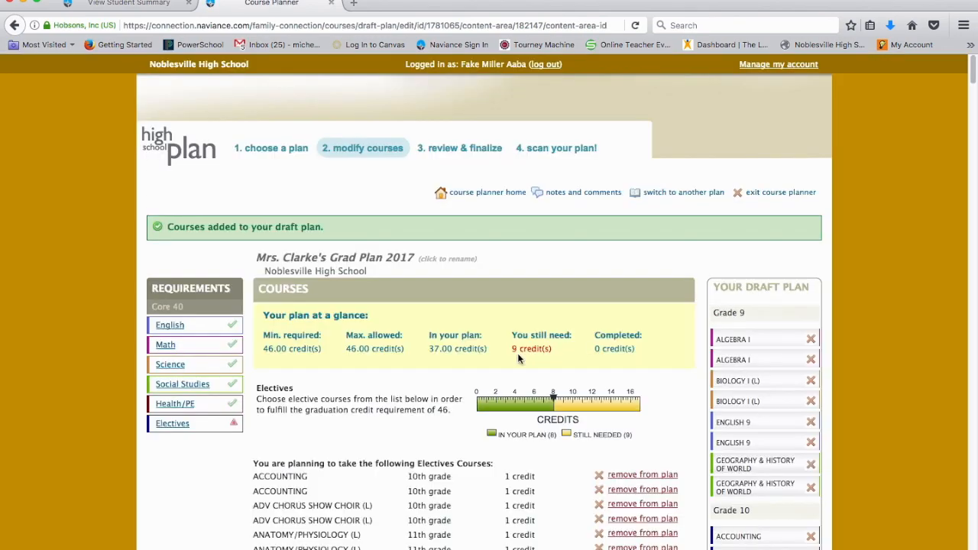
# - Review the planned electives and the remaining elective course list
pyautogui.scroll(-10, 388, 366)
pyautogui.scroll(-5, 388, 364)
pyautogui.scroll(8, 388, 363)
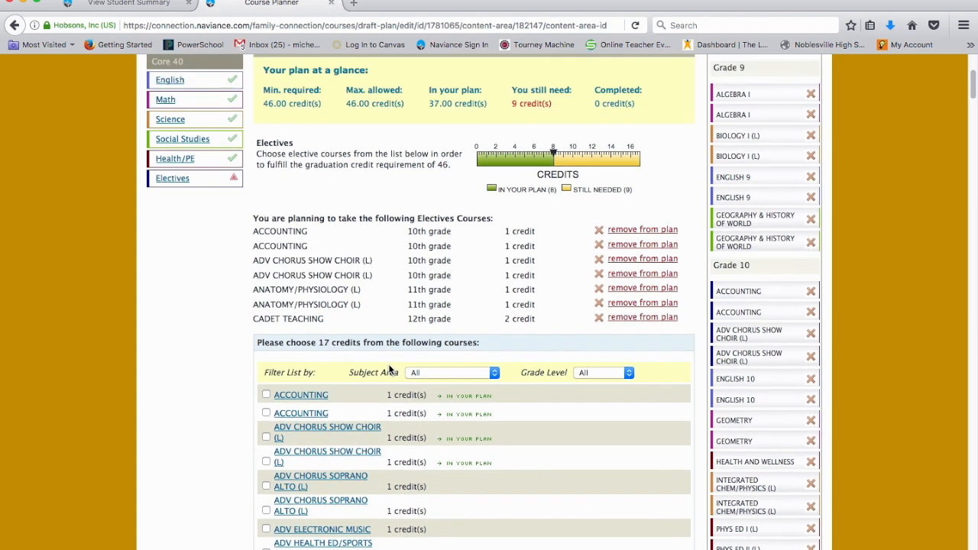
pyautogui.scroll(5, 390, 370)
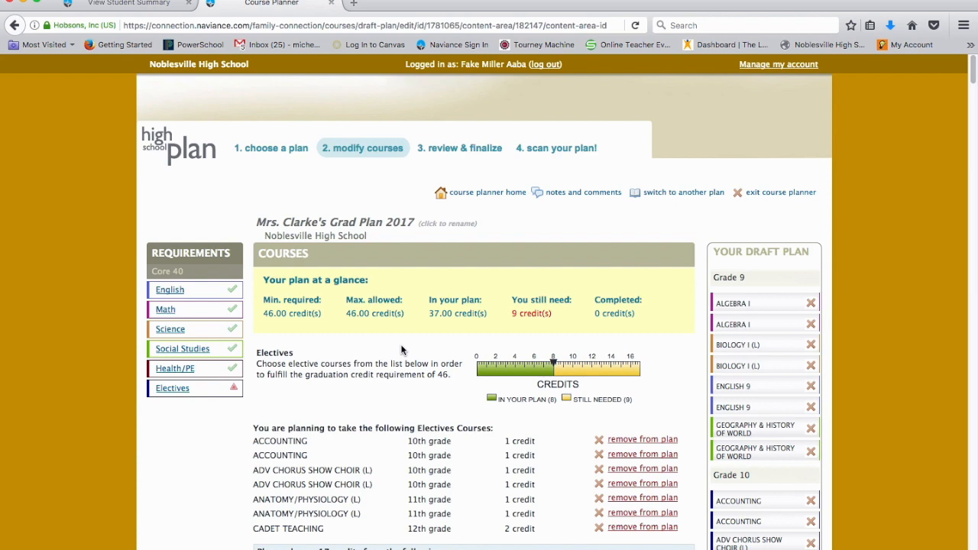
pyautogui.scroll(-20, 435, 342)
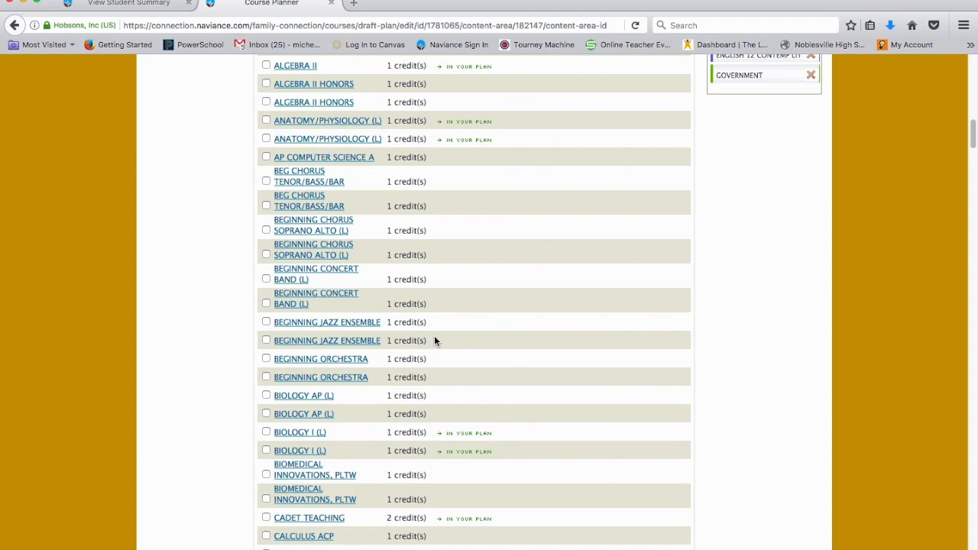
# - Browse the full elective course list down to its end and return to the top of the page
pyautogui.scroll(-20, 434, 342)
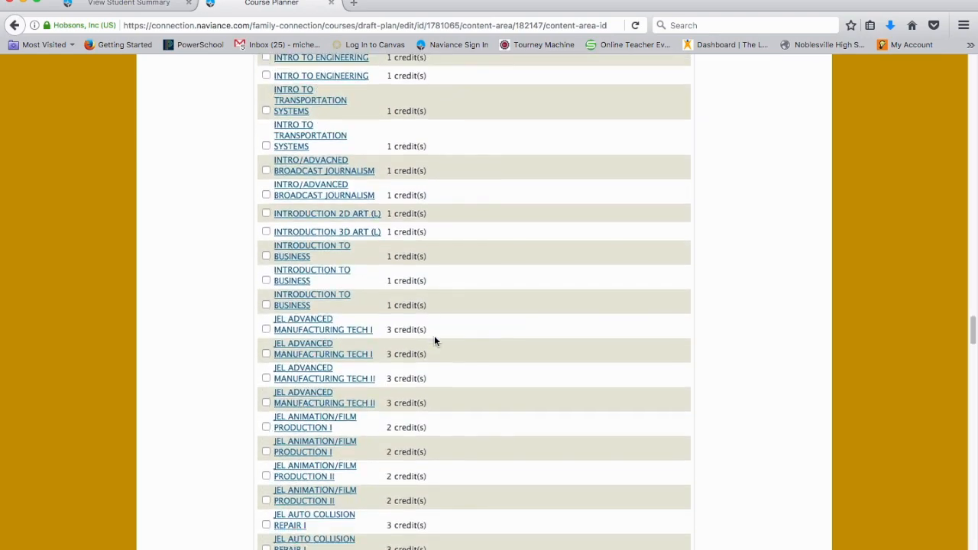
pyautogui.scroll(-20, 434, 340)
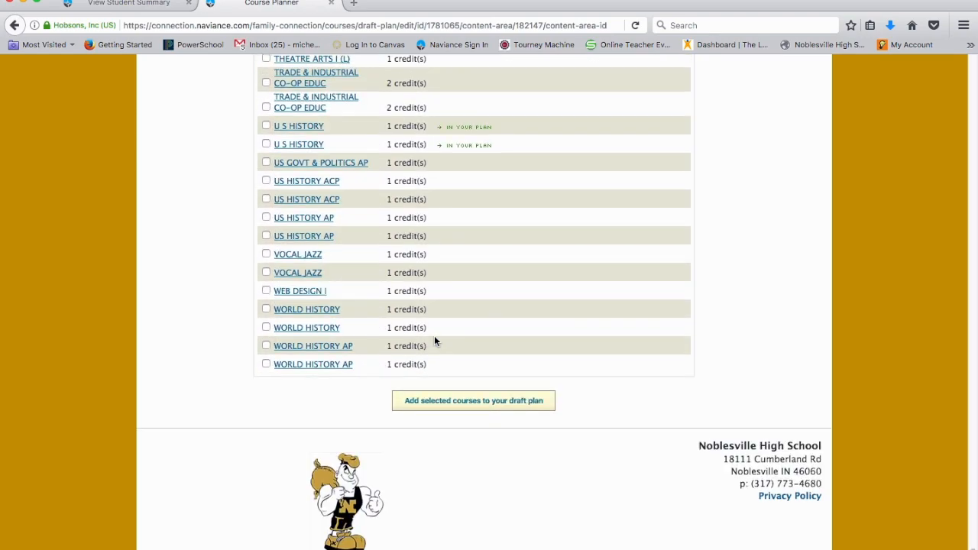
pyautogui.scroll(20, 434, 342)
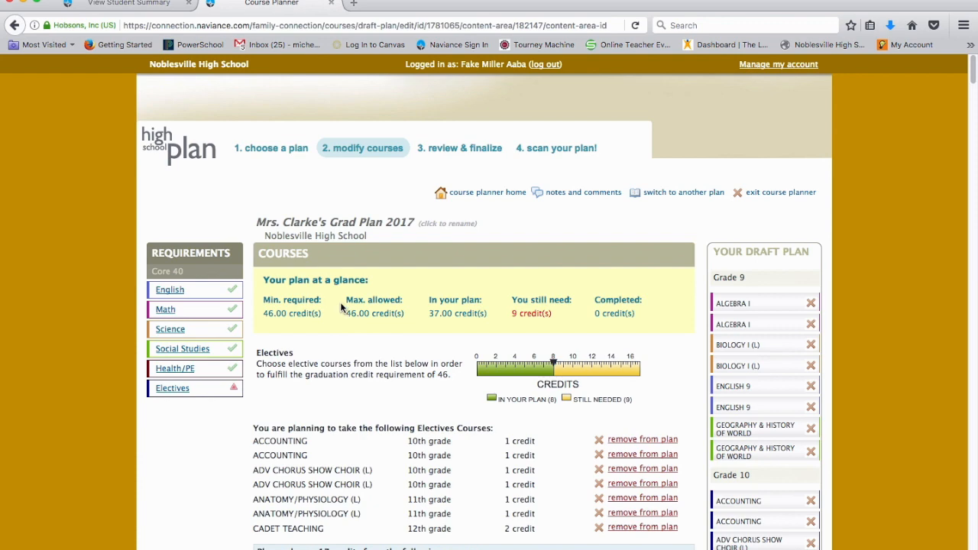
pyautogui.scroll(-20, 426, 374)
pyautogui.scroll(-20, 426, 374)
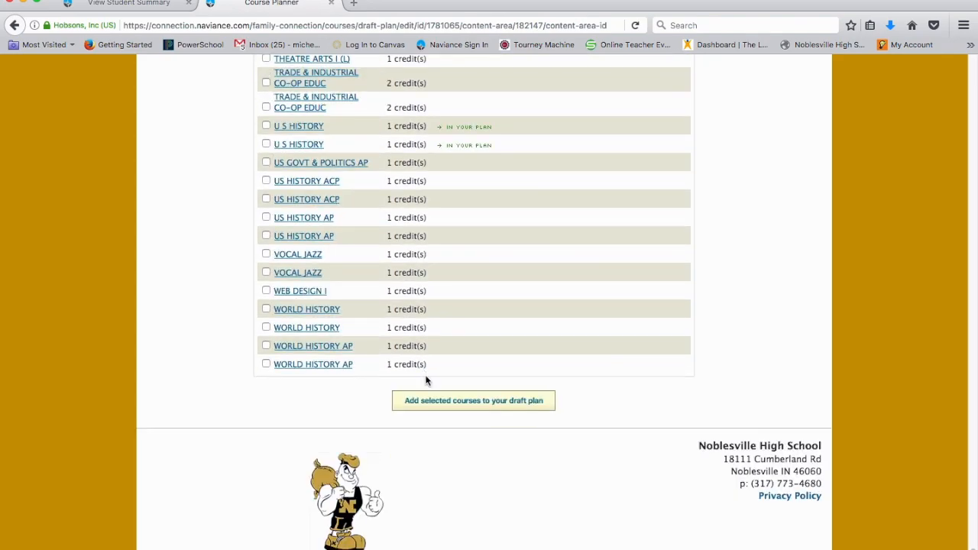
pyautogui.scroll(20, 426, 381)
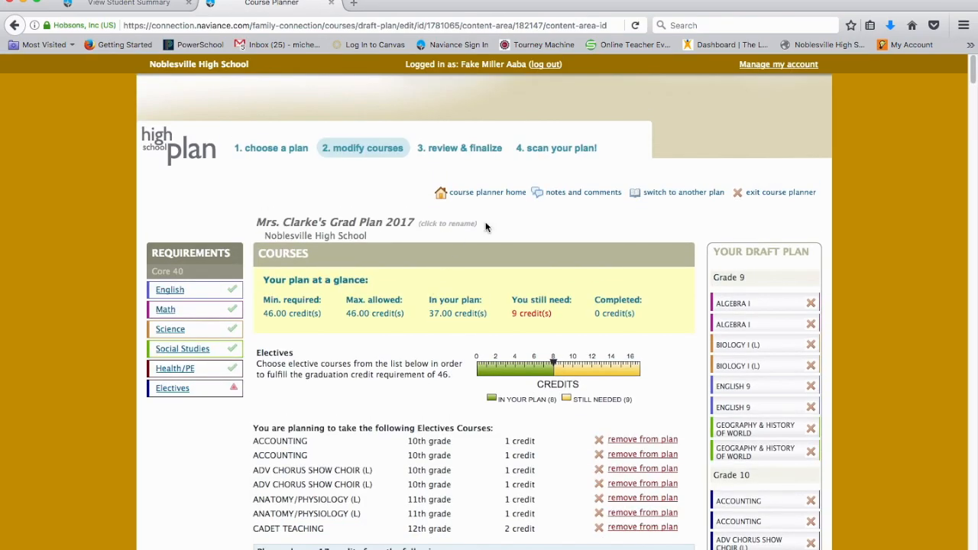
# - Open the review and finalize stage and examine the planned courses listed under each requirement
pyautogui.click(448, 151)
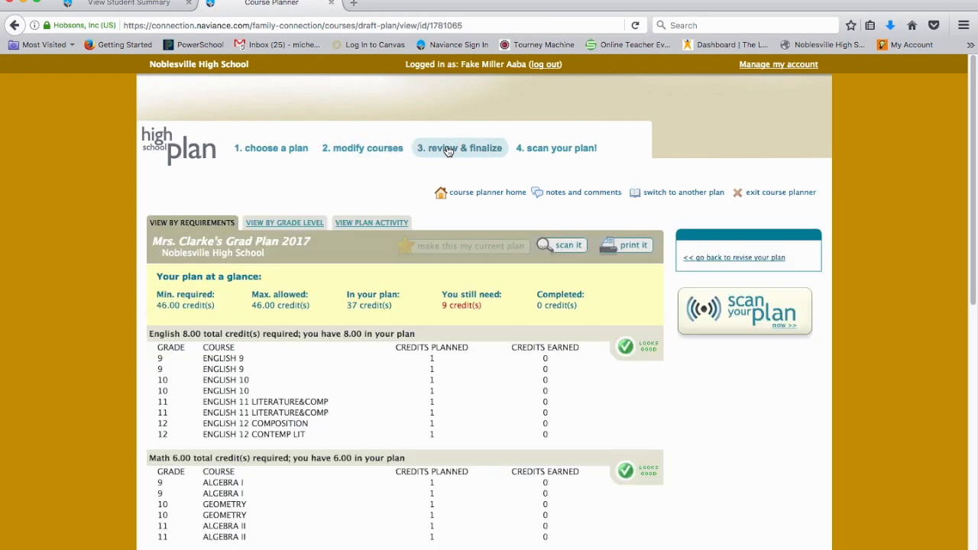
pyautogui.scroll(-5, 339, 409)
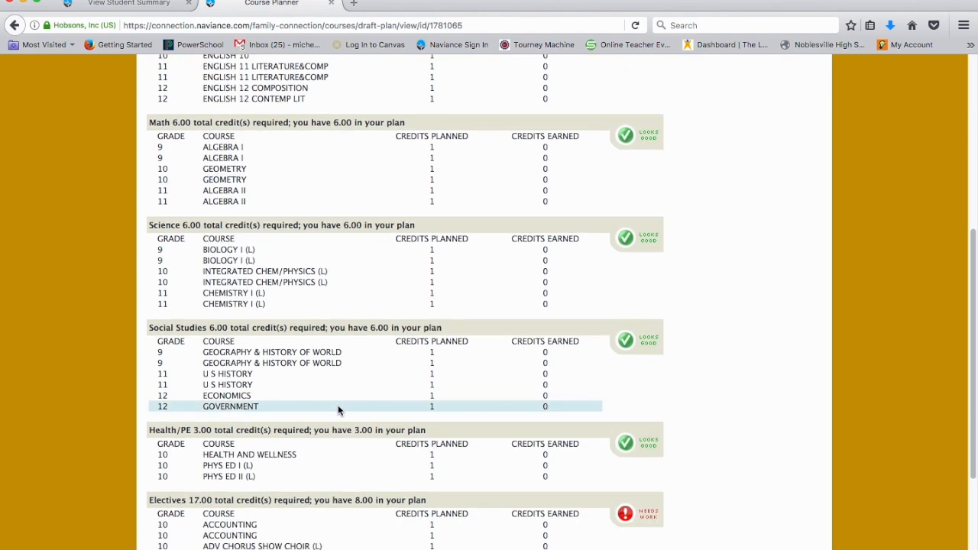
pyautogui.scroll(5, 338, 405)
pyautogui.scroll(-2, 338, 405)
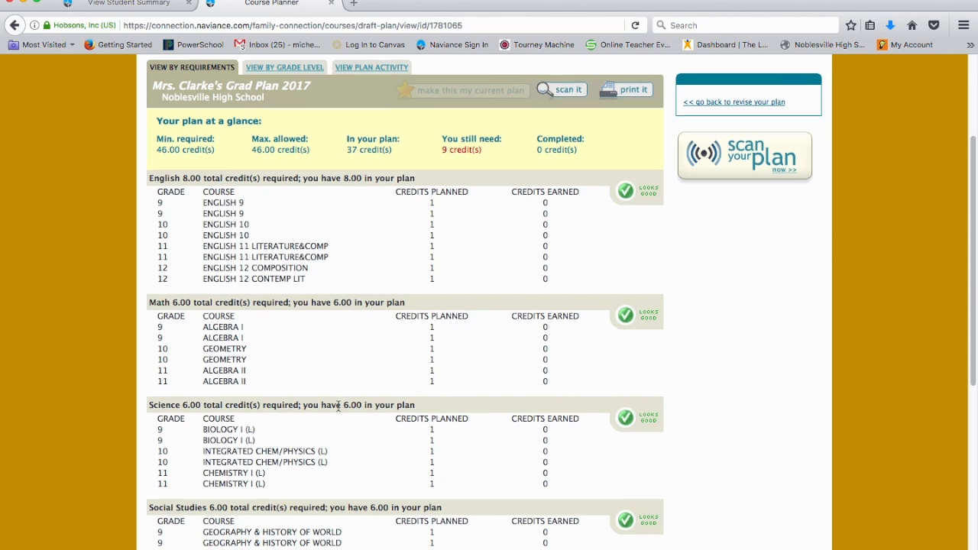
pyautogui.scroll(-5, 337, 406)
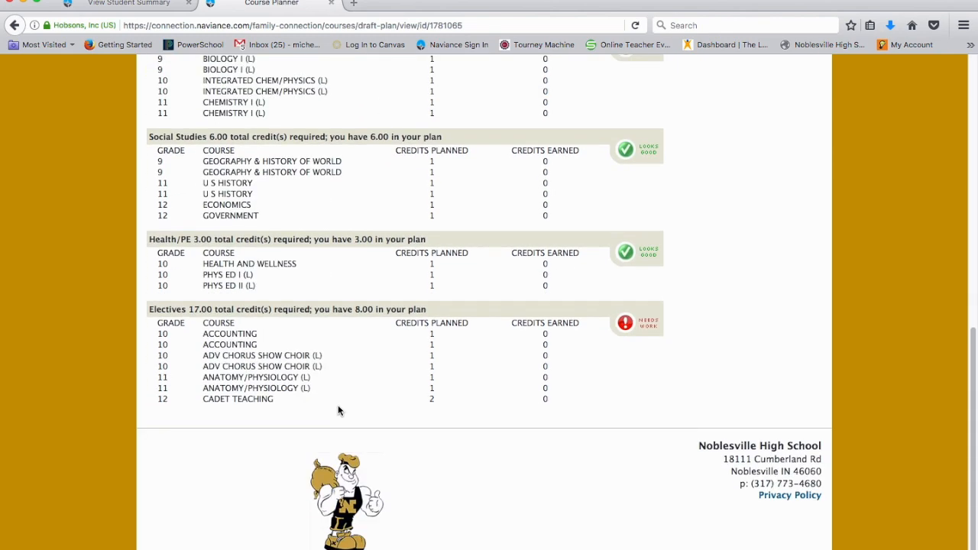
pyautogui.scroll(7, 338, 411)
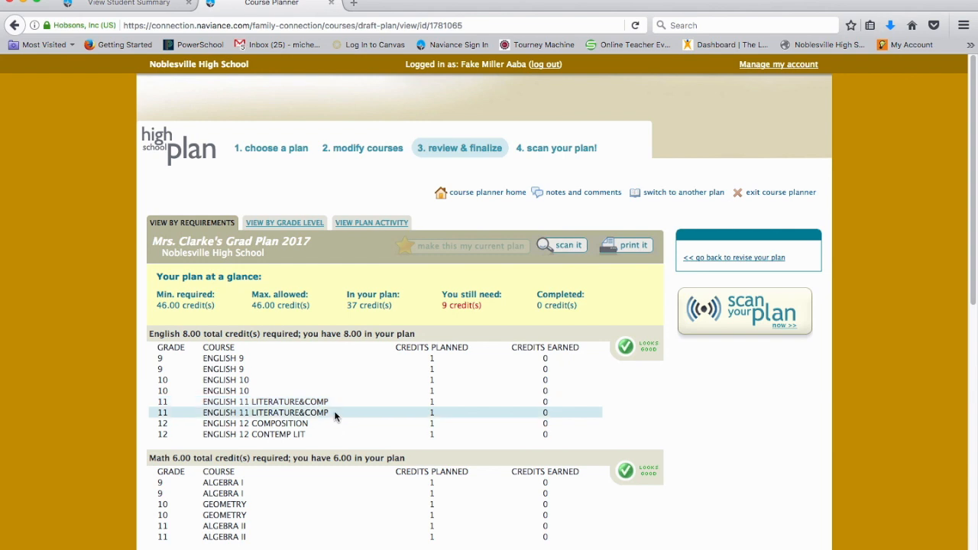
# - Run the plan scan and examine the college acceptance comparison for each listed college
pyautogui.click(546, 149)
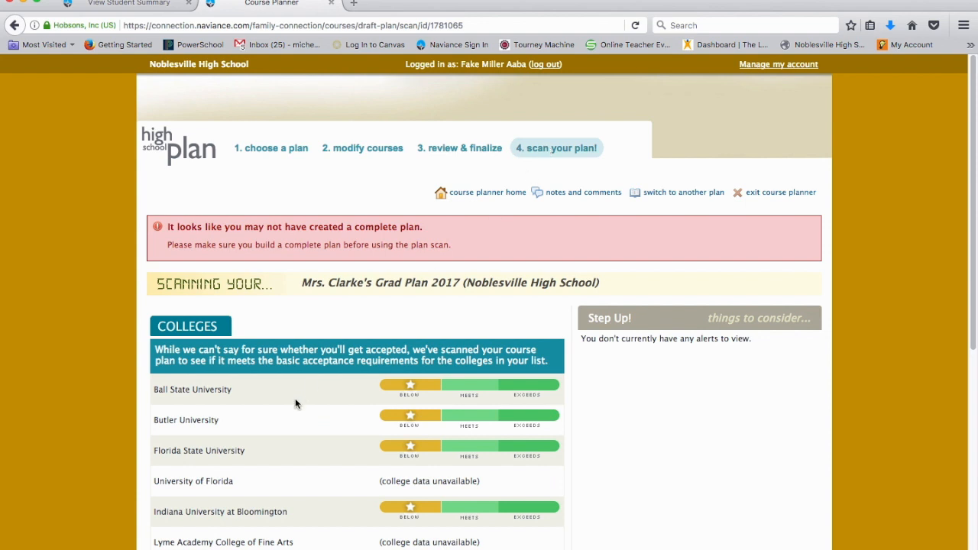
pyautogui.scroll(-3, 295, 399)
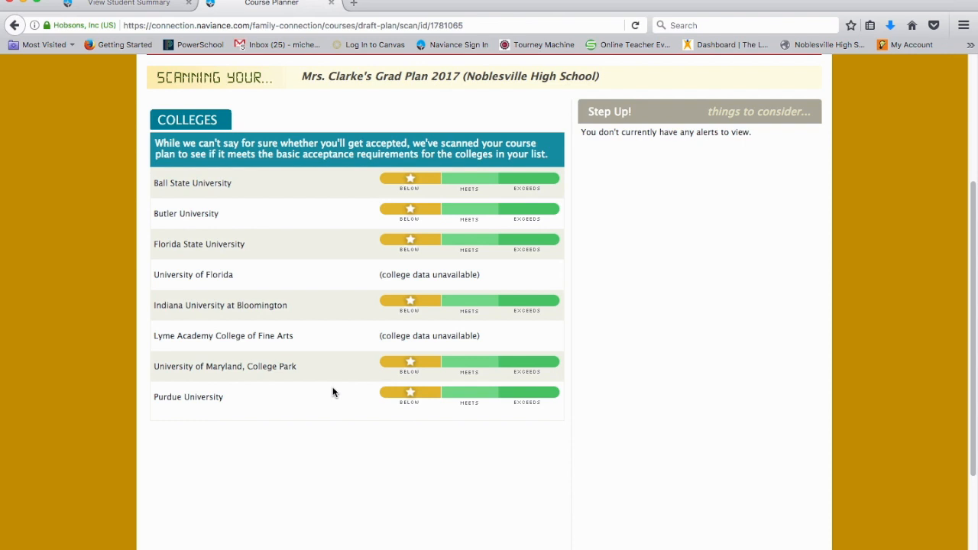
pyautogui.scroll(2, 318, 327)
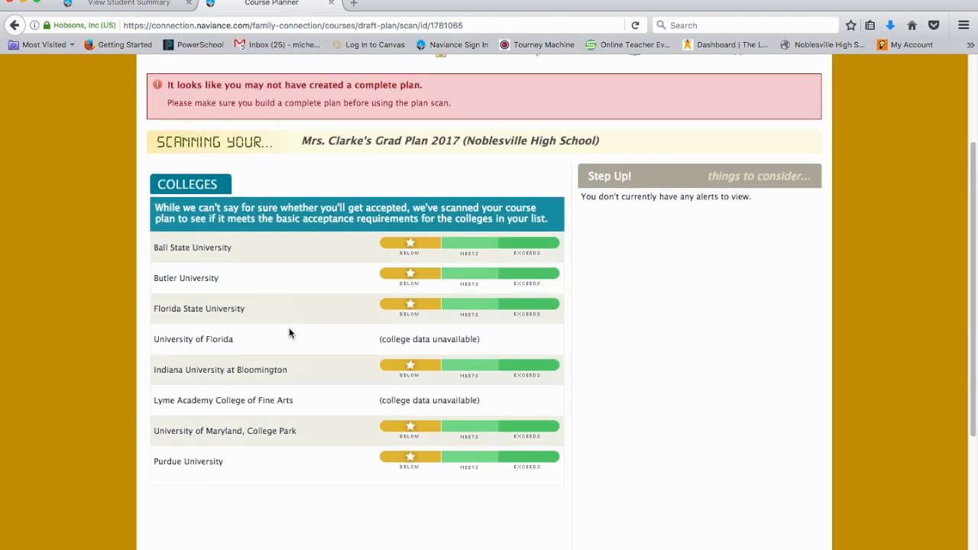
pyautogui.scroll(1, 287, 344)
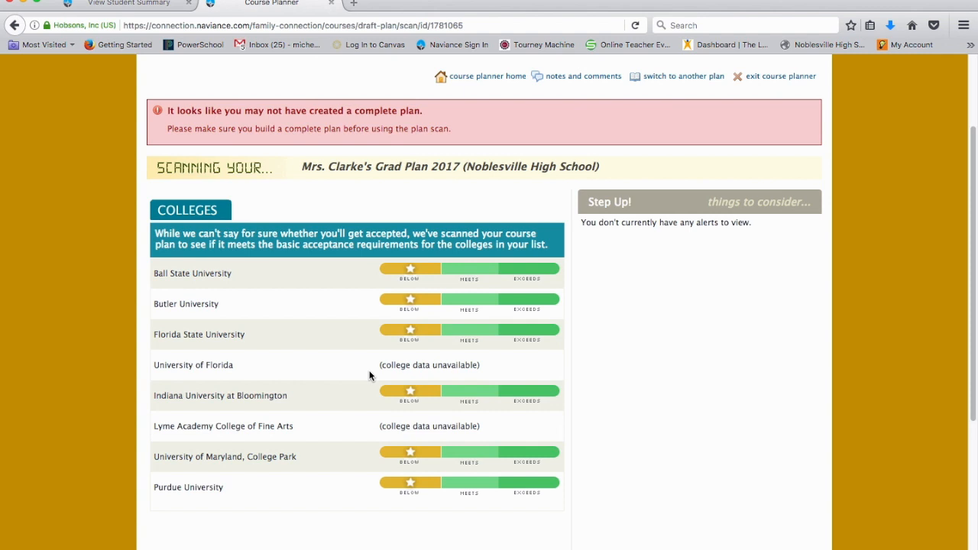
pyautogui.scroll(3, 369, 376)
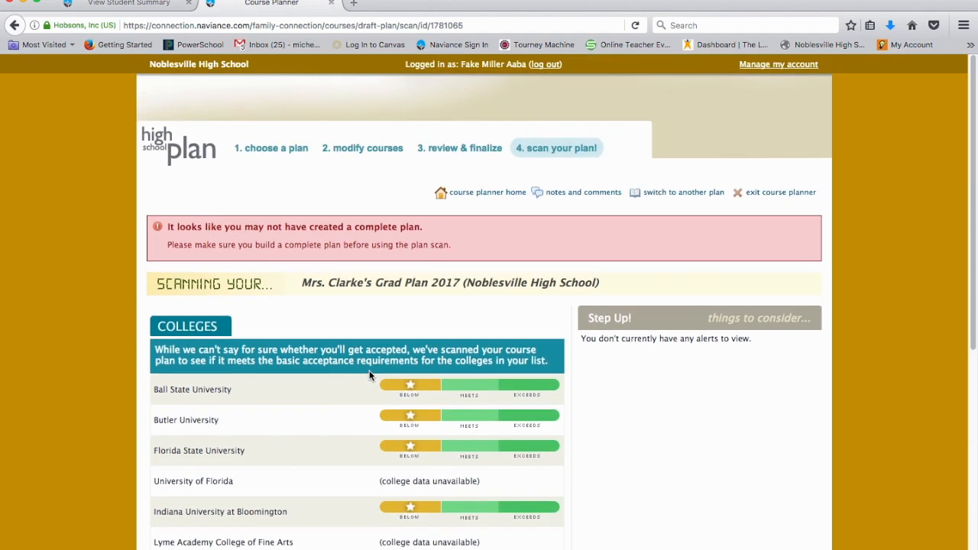